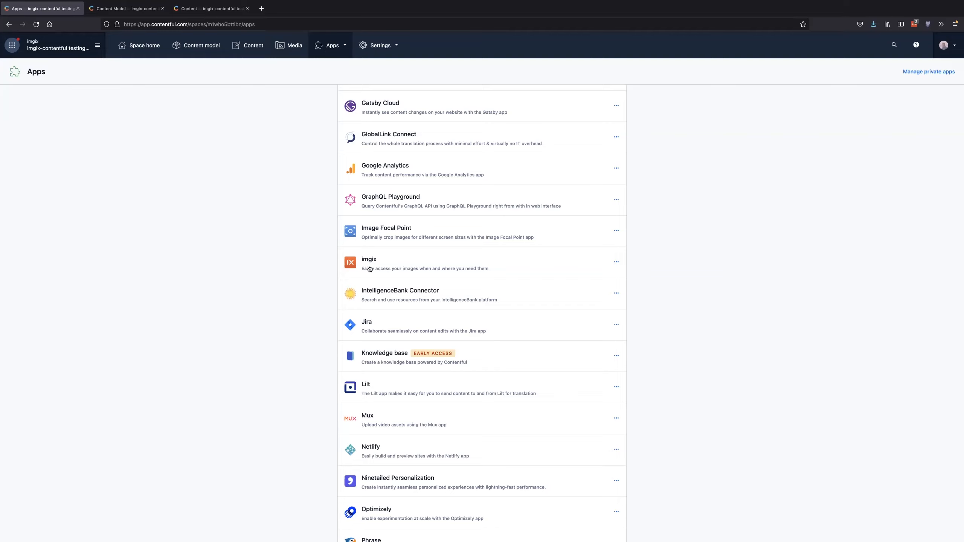
- Start installing the imgix app and authorize its access to the imgix-contentful testing space
{"action": "left_click", "coordinate": [616, 262]}
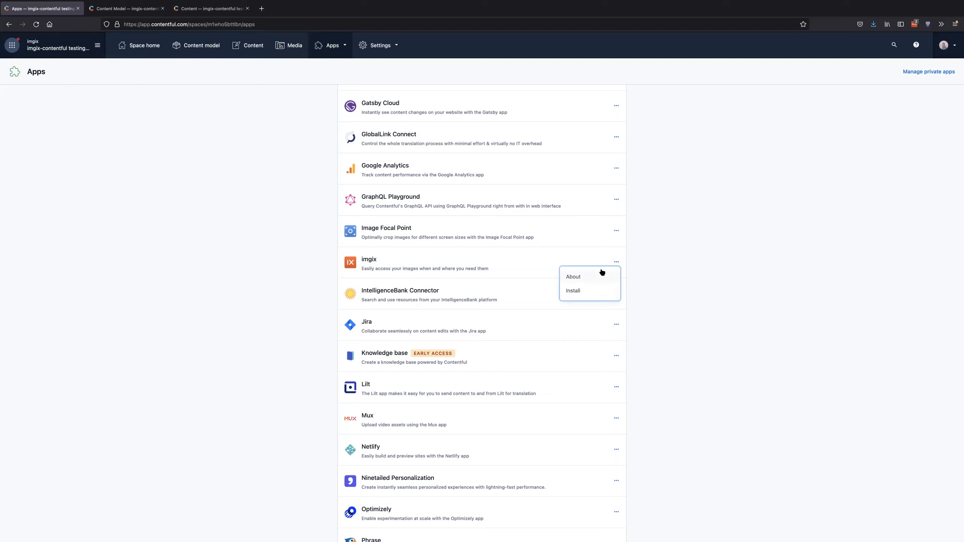
{"action": "left_click", "coordinate": [572, 291]}
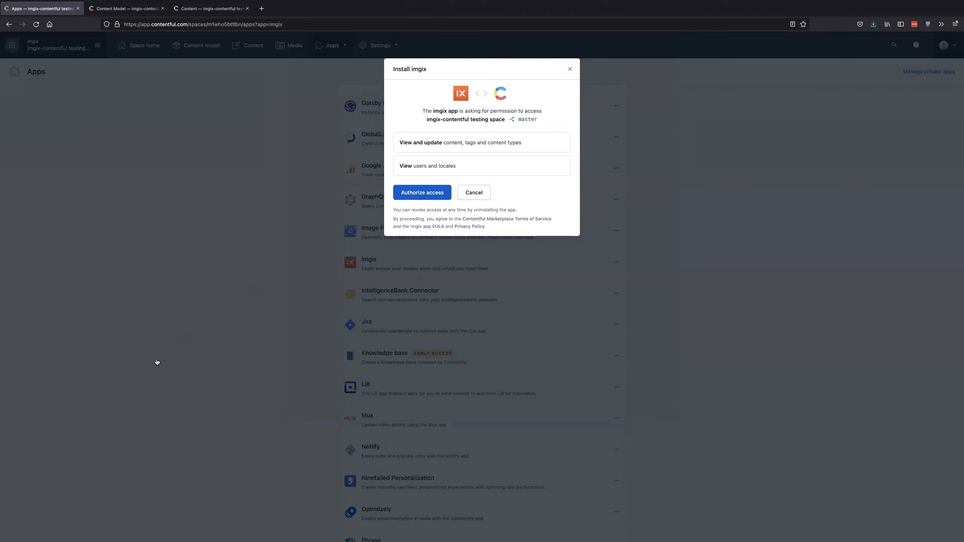
{"action": "left_click", "coordinate": [429, 197]}
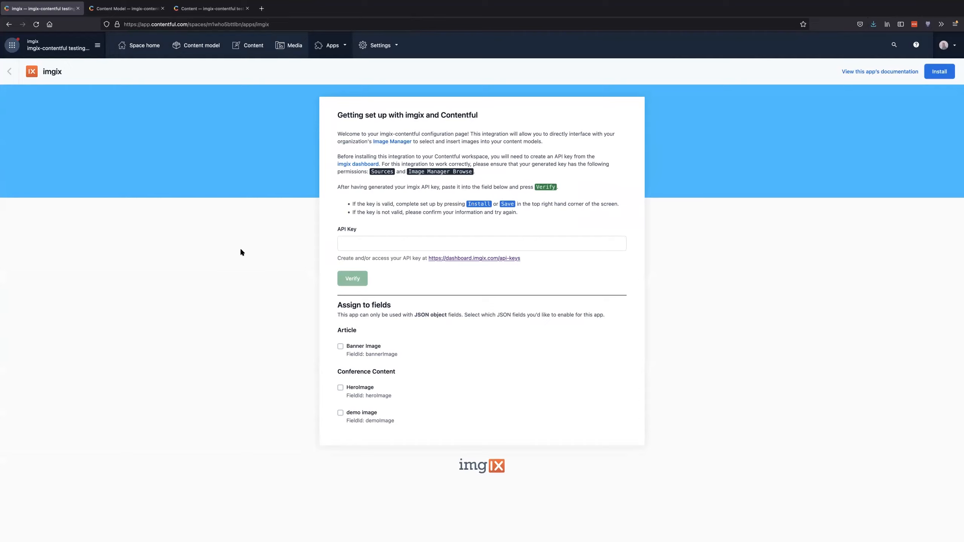
- Open the imgix dashboard's API keys page in a separate tab from the link under the API Key field
{"action": "left_click", "coordinate": [350, 232]}
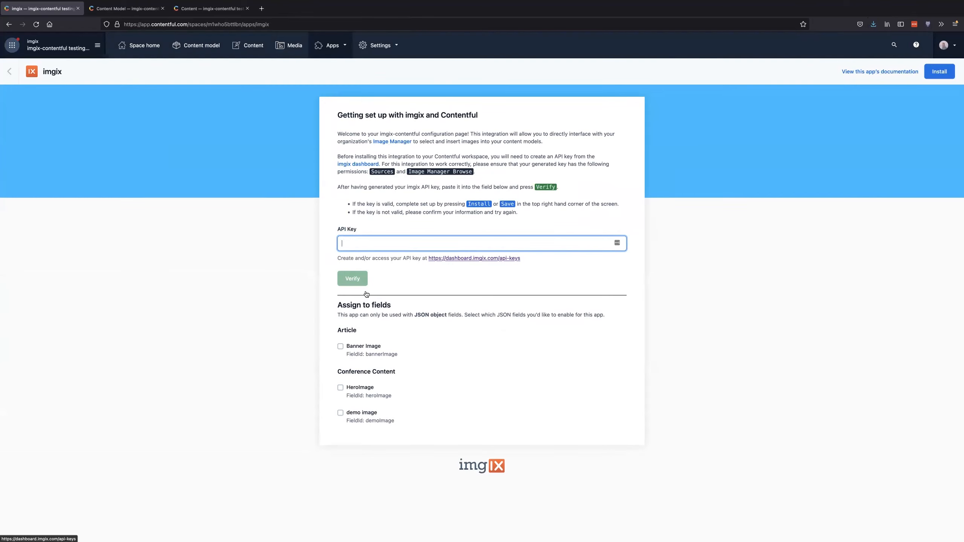
{"action": "left_click", "coordinate": [424, 280]}
{"action": "left_click", "coordinate": [449, 258], "text": "super"}
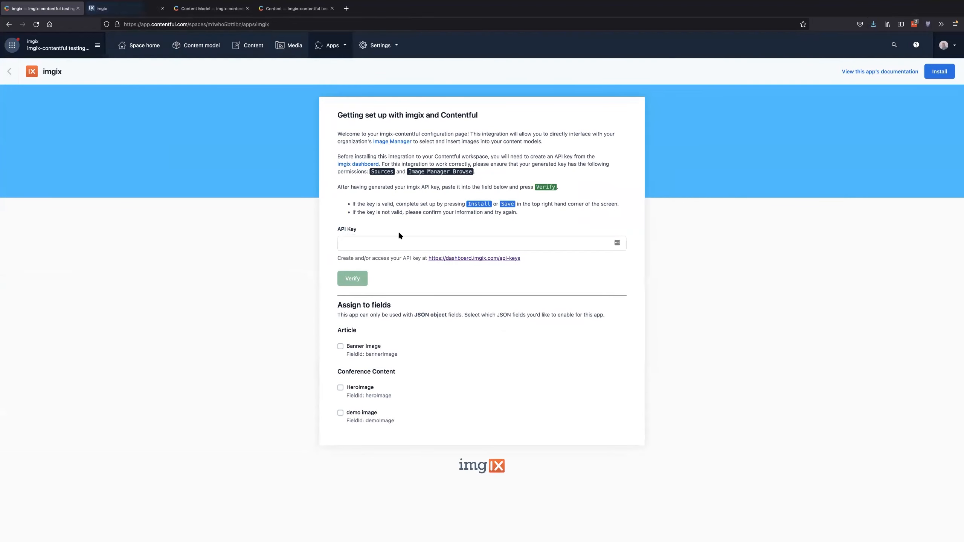
{"action": "left_click", "coordinate": [106, 10]}
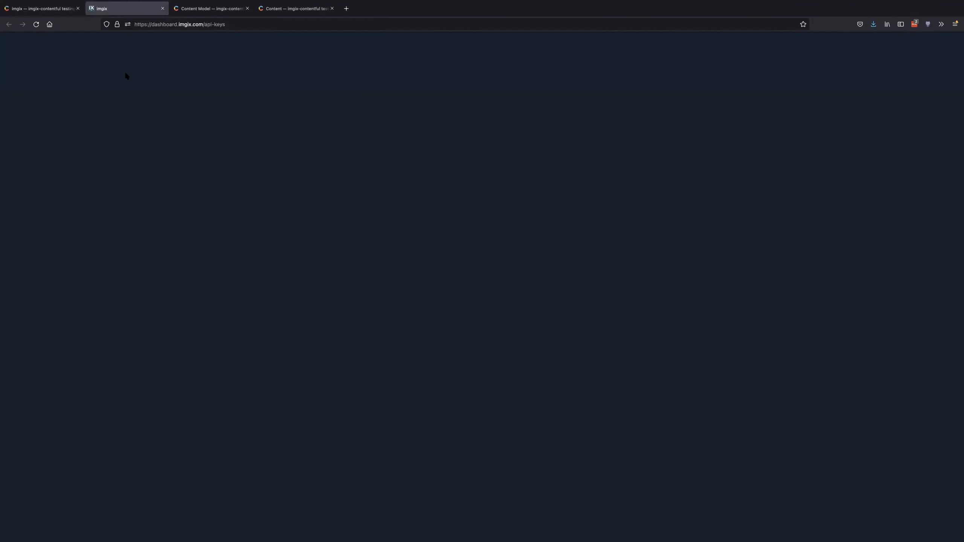
{"action": "left_click", "coordinate": [59, 9]}
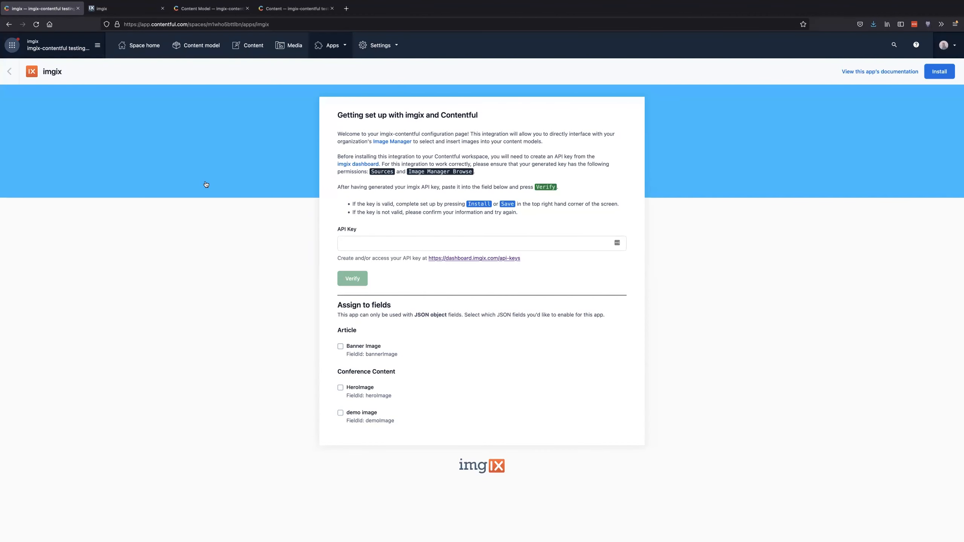
{"action": "left_click", "coordinate": [127, 9]}
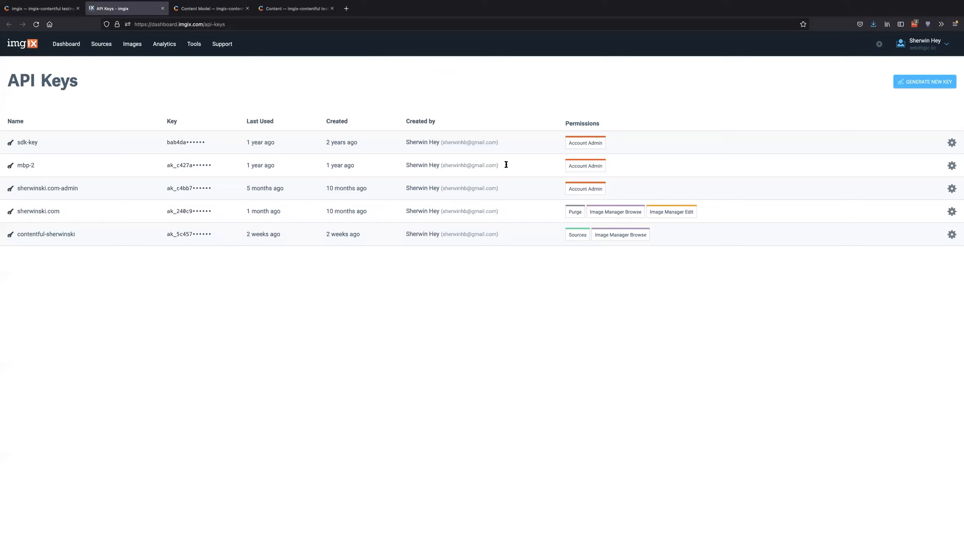
- Go to the imgix dashboard home and return to the API Keys page through the account options
{"action": "left_click", "coordinate": [67, 45]}
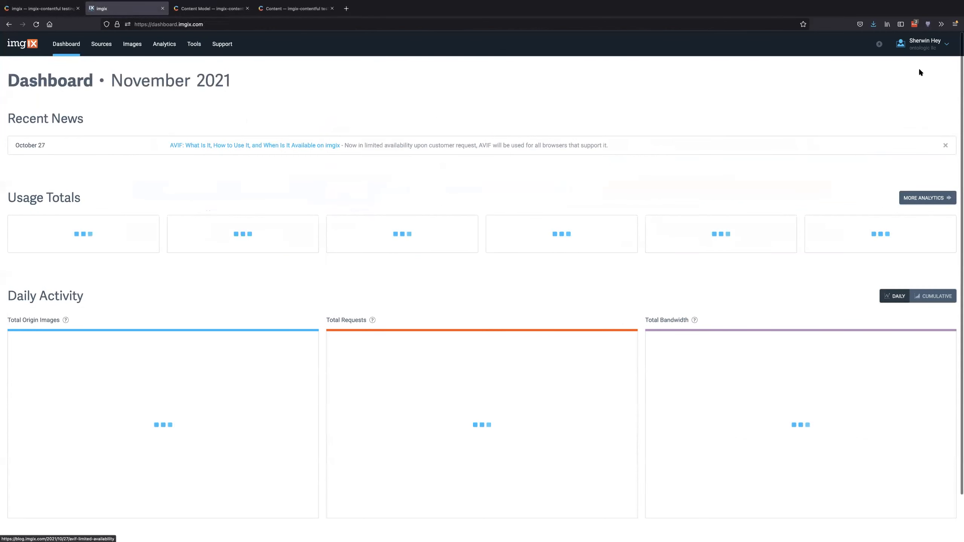
{"action": "left_click", "coordinate": [926, 49]}
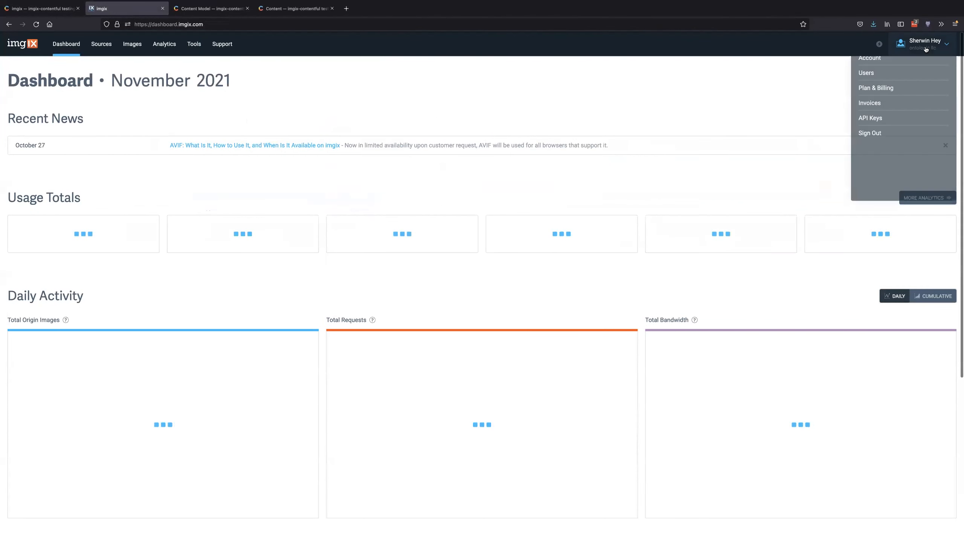
{"action": "left_click", "coordinate": [872, 124]}
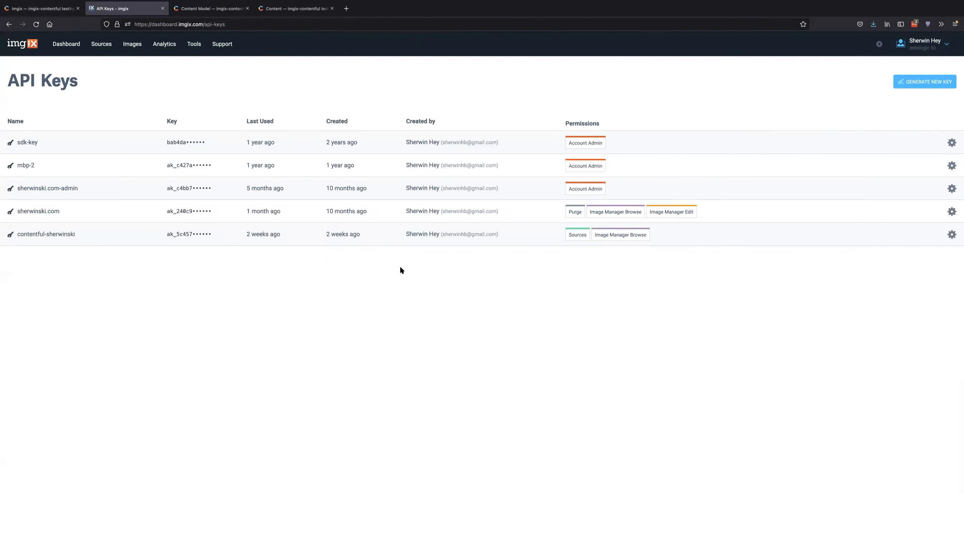
- Fill in a new API key form with the name contentful and the Sources and Image Manager Browse permissions
{"action": "left_click", "coordinate": [905, 86]}
{"action": "left_click", "coordinate": [904, 86]}
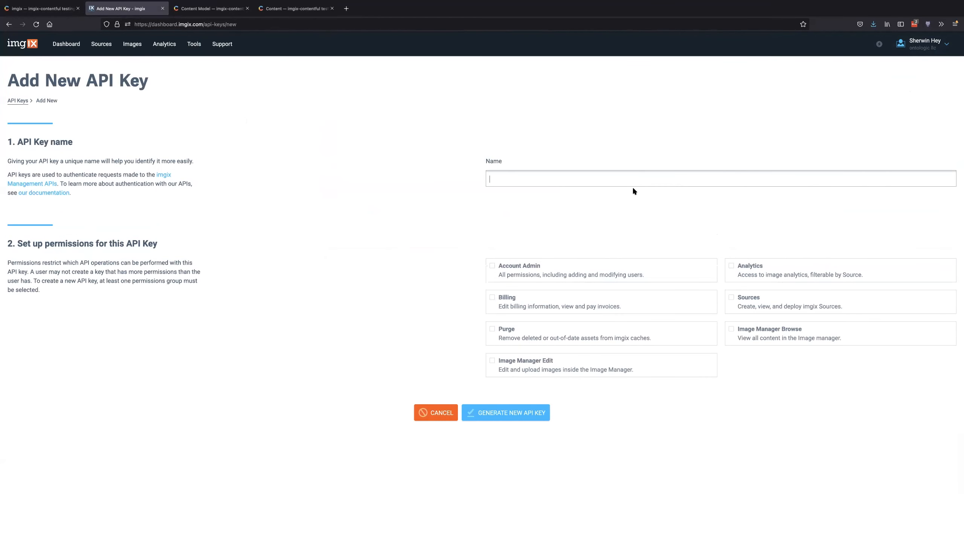
{"action": "type", "text": "contetntu"}
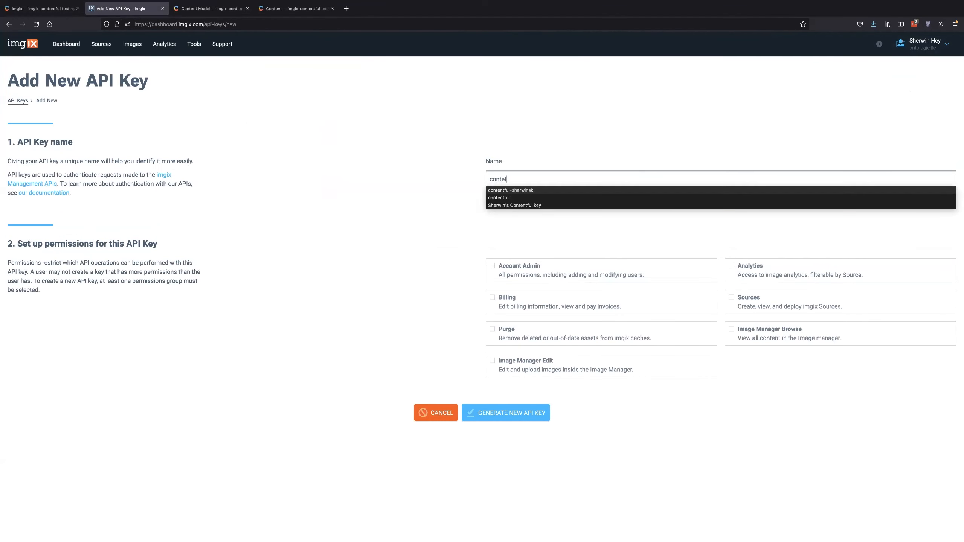
{"action": "key", "text": "BackSpace"}
{"action": "key", "text": "BackSpace"}
{"action": "type", "text": "ntfu"}
{"action": "left_click", "coordinate": [468, 233]}
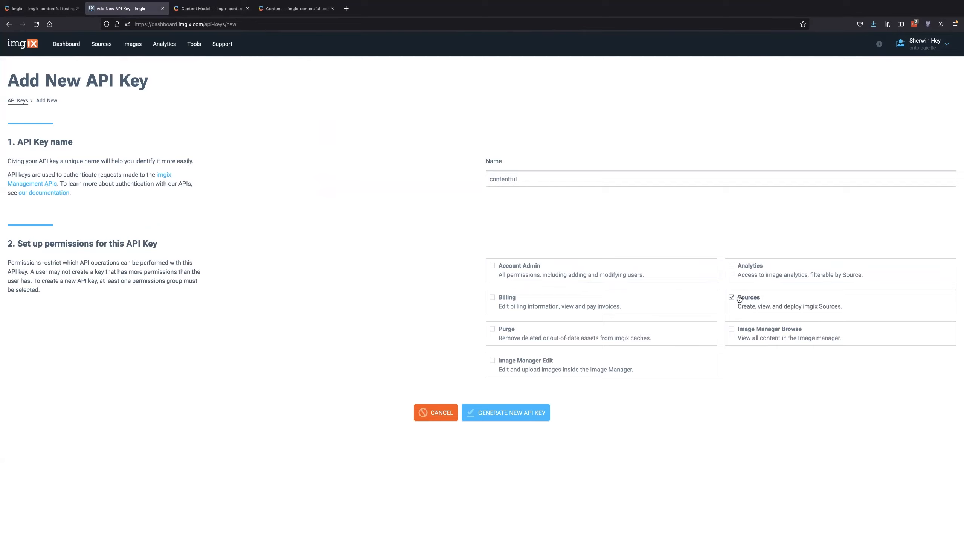
{"action": "left_click", "coordinate": [738, 332]}
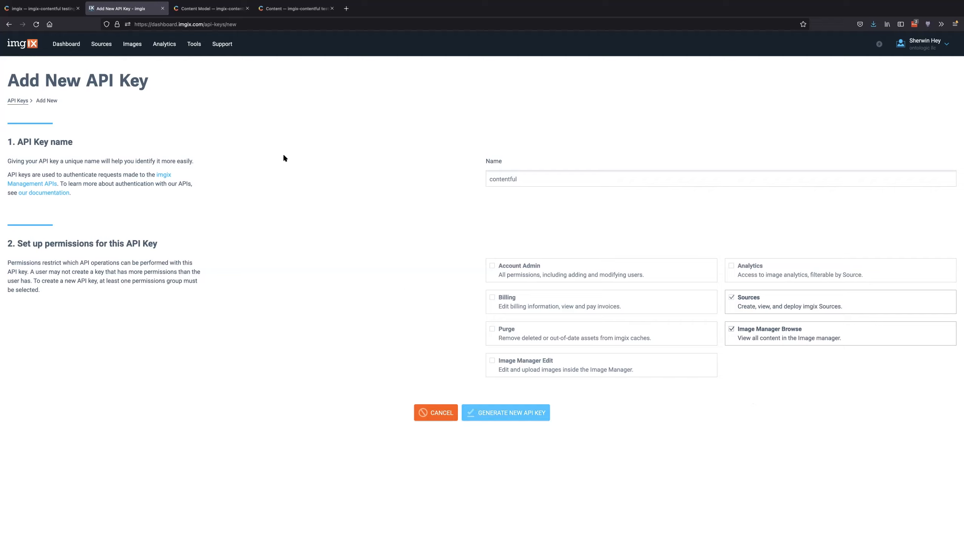
- Return to the imgix configuration page in Contentful, paste the API key into the API Key field and verify it
{"action": "key", "text": "ctrl+shift+Tab"}
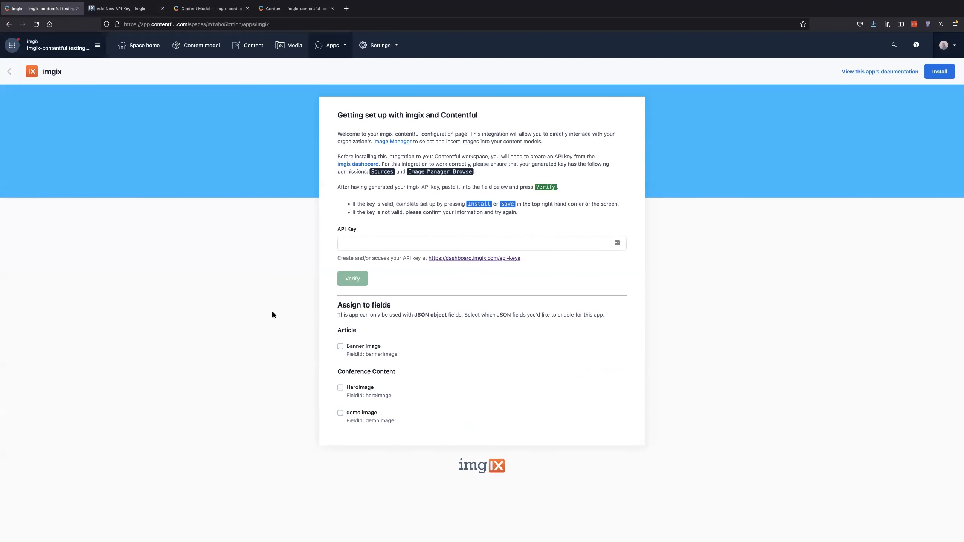
{"action": "left_click", "coordinate": [376, 250]}
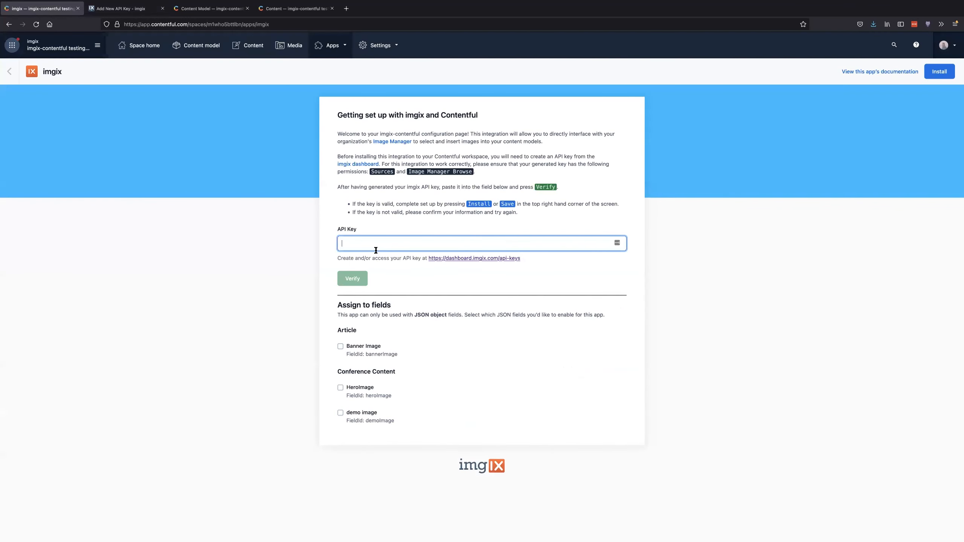
{"action": "key", "text": "ctrl+v"}
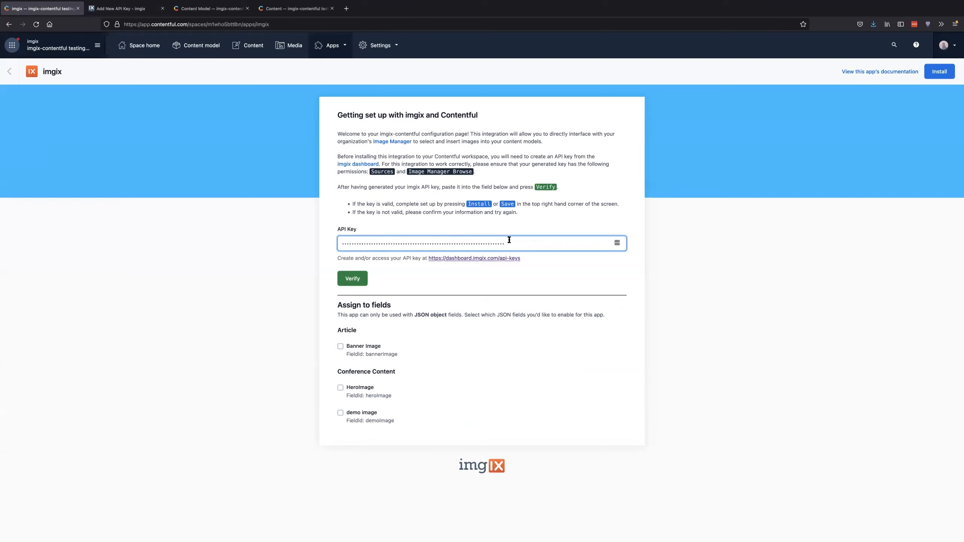
{"action": "left_click", "coordinate": [359, 284]}
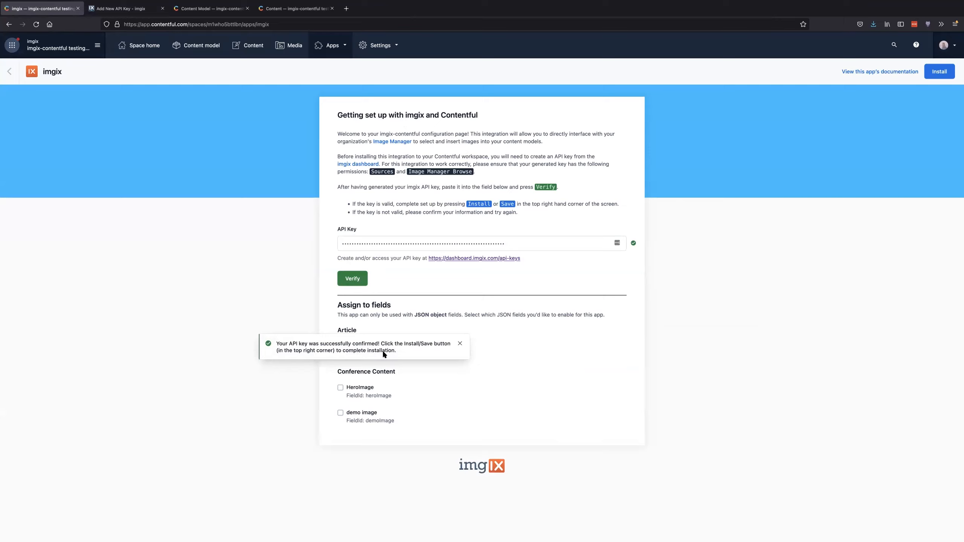
{"action": "left_click", "coordinate": [460, 343]}
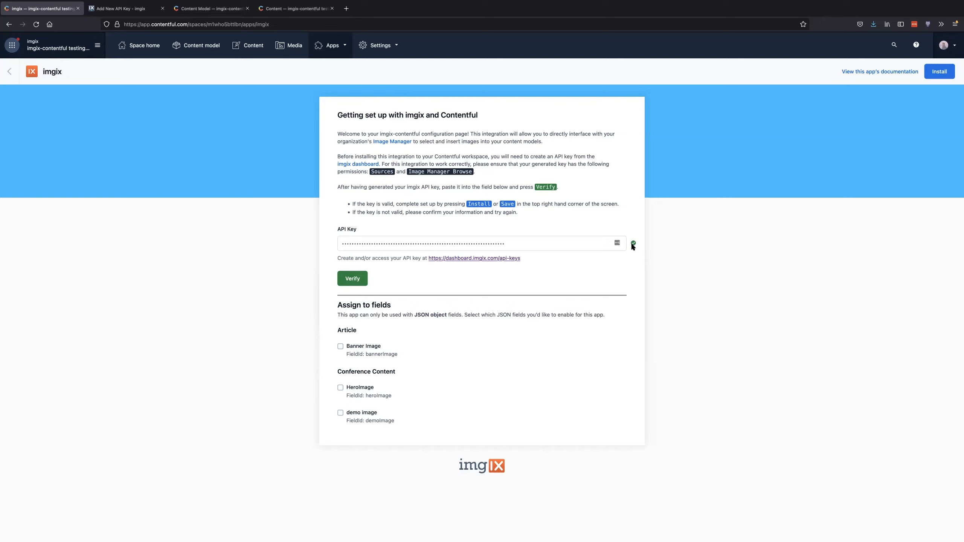
- Try to verify a different, much shorter value in the API Key field and dismiss the notification
{"action": "left_click", "coordinate": [516, 244]}
{"action": "key", "text": "ctrl+a"}
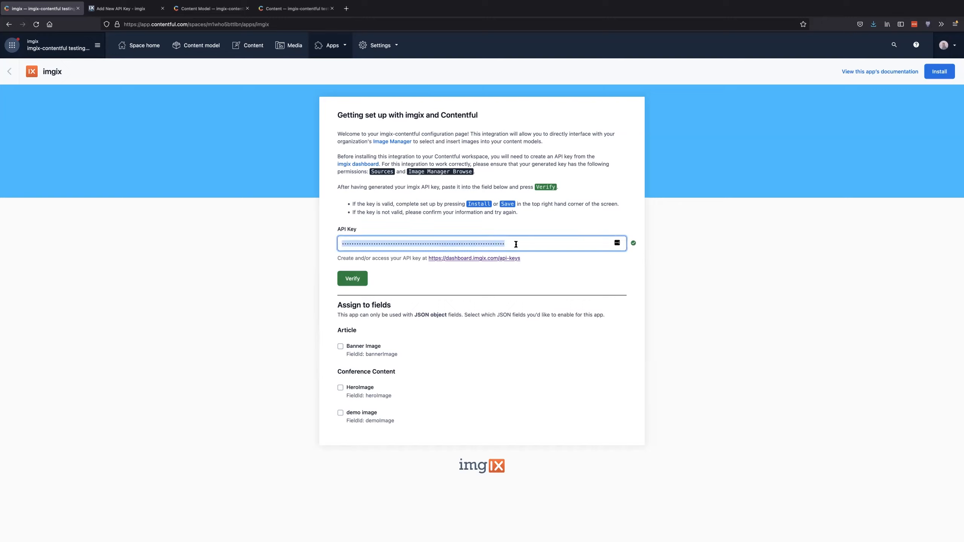
{"action": "key", "text": "ctrl+v"}
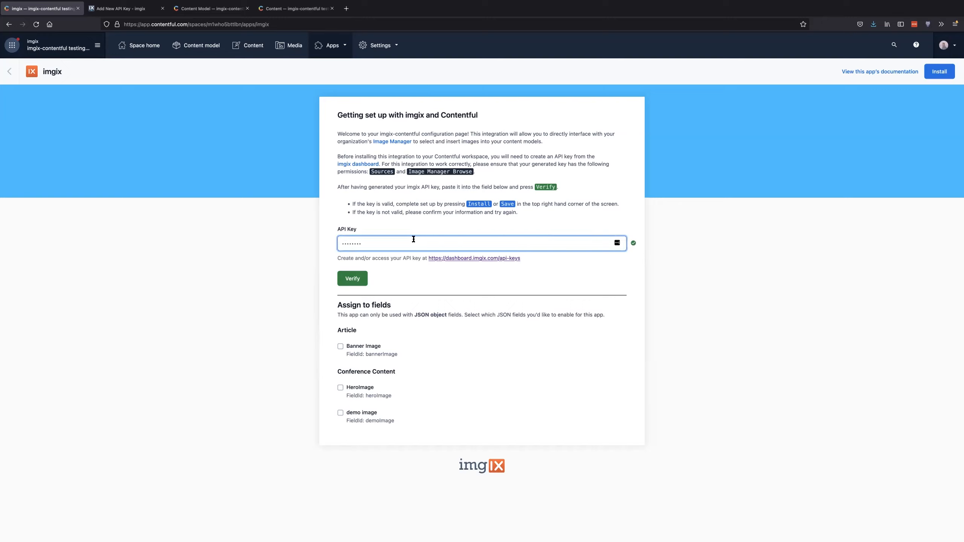
{"action": "left_click", "coordinate": [352, 279]}
{"action": "left_click", "coordinate": [353, 279]}
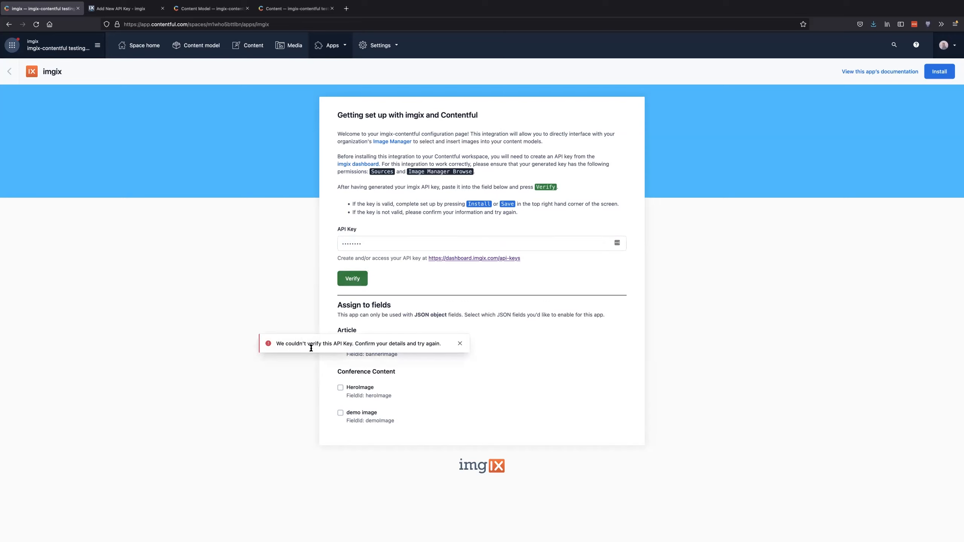
{"action": "left_click", "coordinate": [459, 344]}
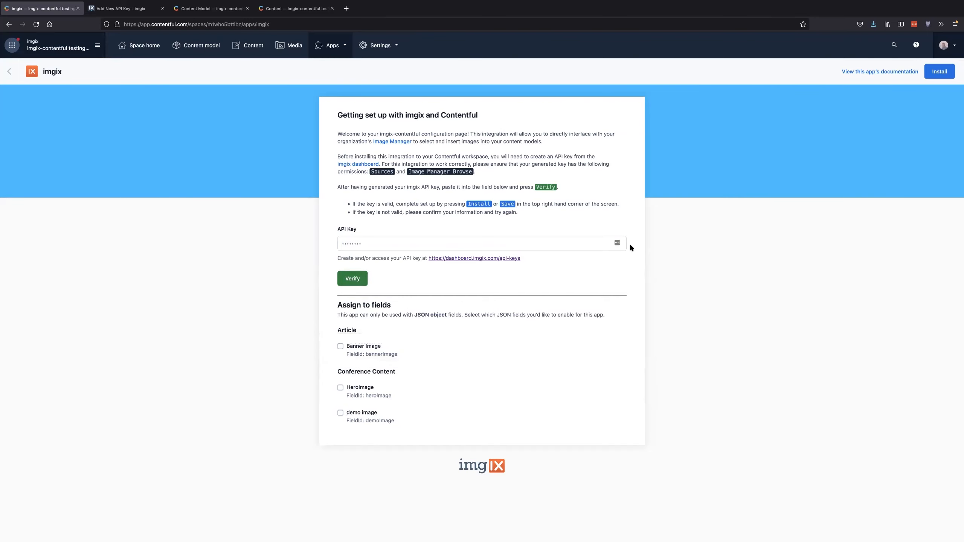
- Paste the full imgix API key back into the API Key field, verify it again and dismiss the notification
{"action": "left_click", "coordinate": [122, 8]}
{"action": "left_click", "coordinate": [29, 8]}
{"action": "left_click", "coordinate": [365, 243]}
{"action": "key", "text": "ctrl+a"}
{"action": "key", "text": "ctrl+v"}
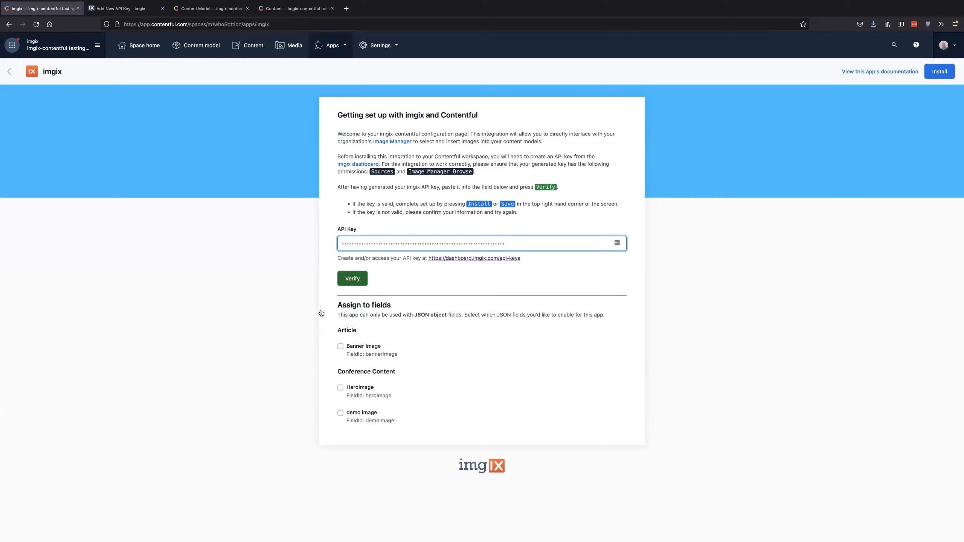
{"action": "left_click", "coordinate": [364, 279]}
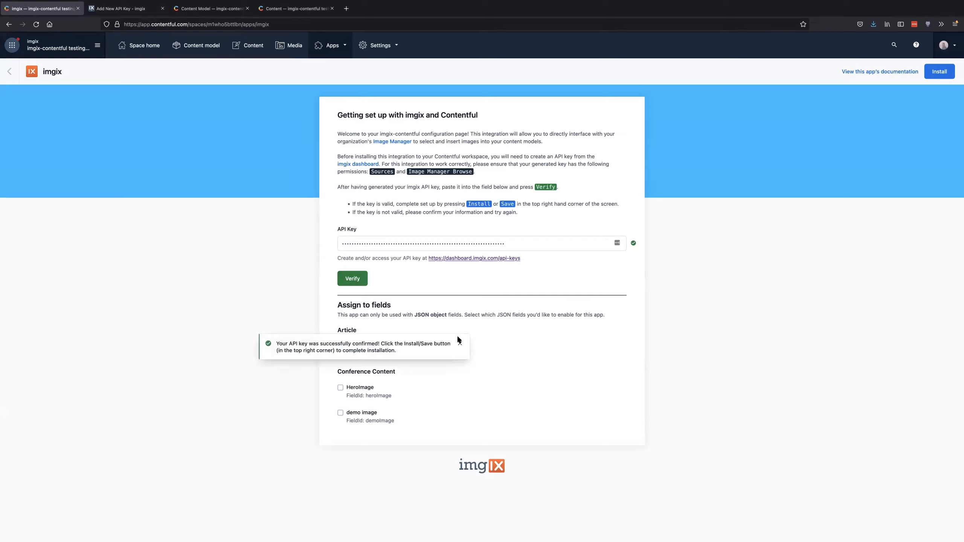
{"action": "left_click", "coordinate": [460, 345]}
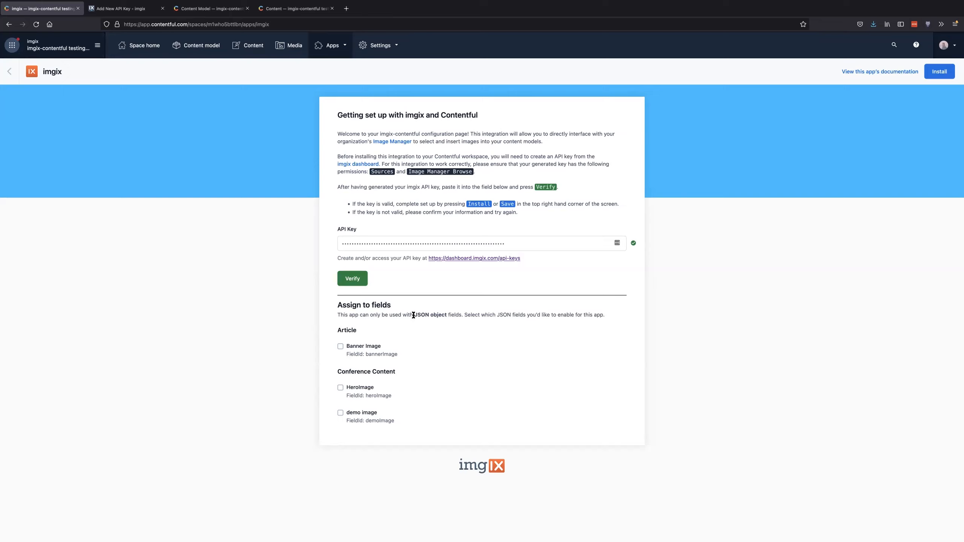
- Assign the imgix app to the Article content type's Banner Image field and install the app
{"action": "left_click_drag", "start_coordinate": [414, 315], "coordinate": [449, 313]}
{"action": "left_click", "coordinate": [449, 313]}
{"action": "double_click", "coordinate": [353, 345]}
{"action": "left_click", "coordinate": [420, 335]}
{"action": "left_click", "coordinate": [341, 347]}
{"action": "left_click", "coordinate": [933, 76]}
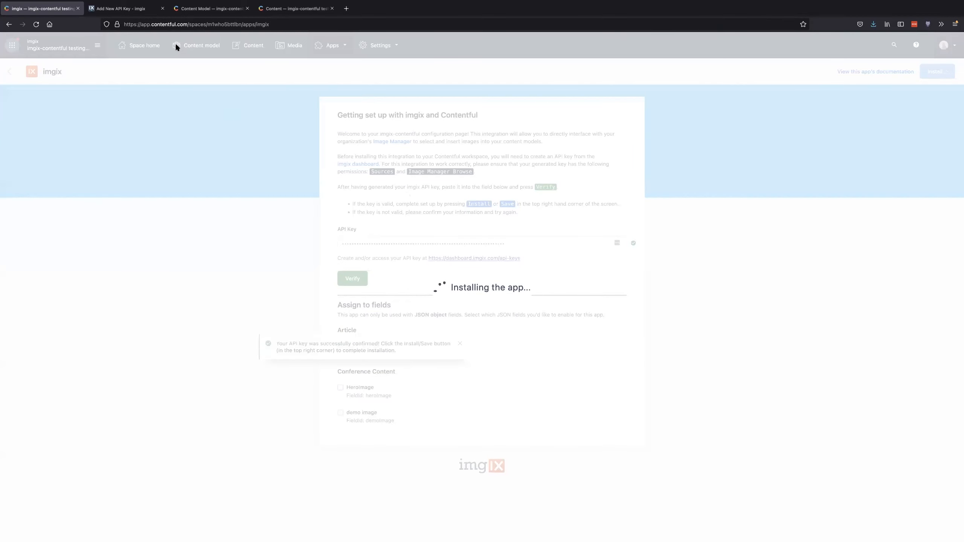
- Open the Article content type and inspect the Banner Image field's appearance options, closing them without changes
{"action": "left_click", "coordinate": [193, 13]}
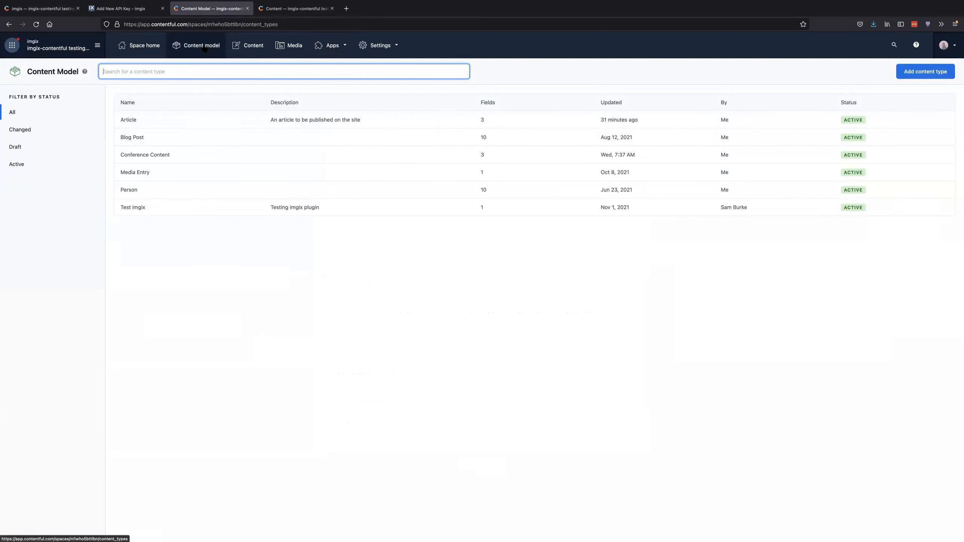
{"action": "left_click", "coordinate": [129, 120]}
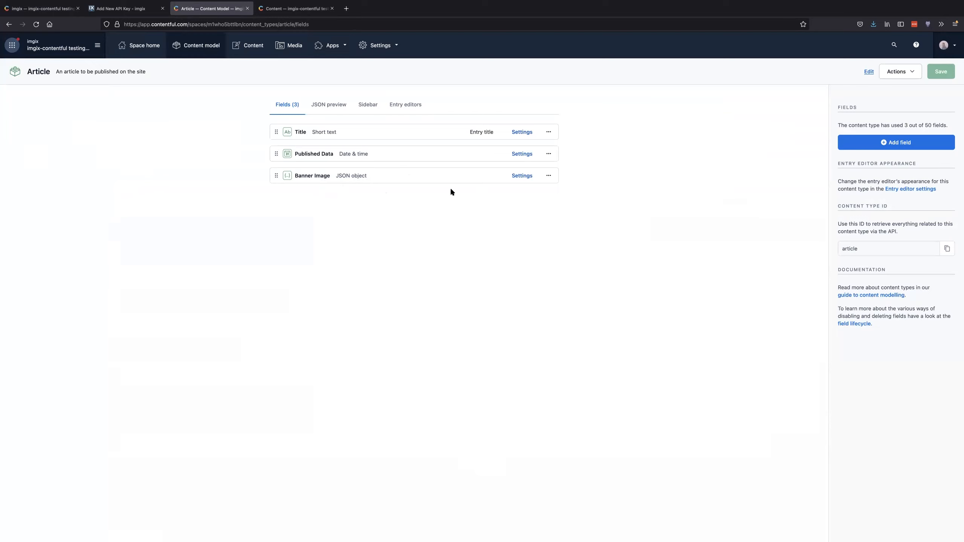
{"action": "left_click", "coordinate": [522, 176]}
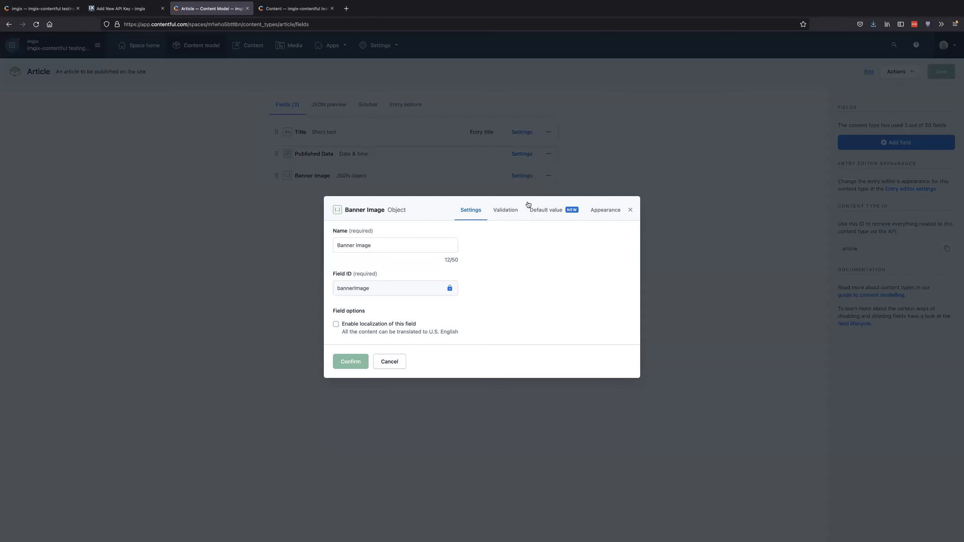
{"action": "left_click", "coordinate": [600, 213]}
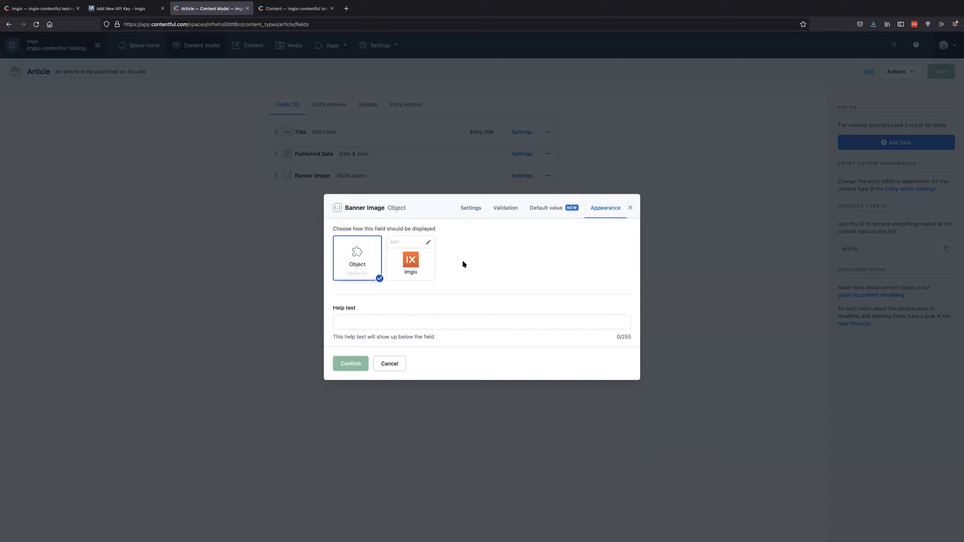
{"action": "left_click", "coordinate": [387, 365]}
- Reload the Article content type and check which appearance is selected for the Banner Image field, leaving it unchanged
{"action": "key", "text": "ctrl+r"}
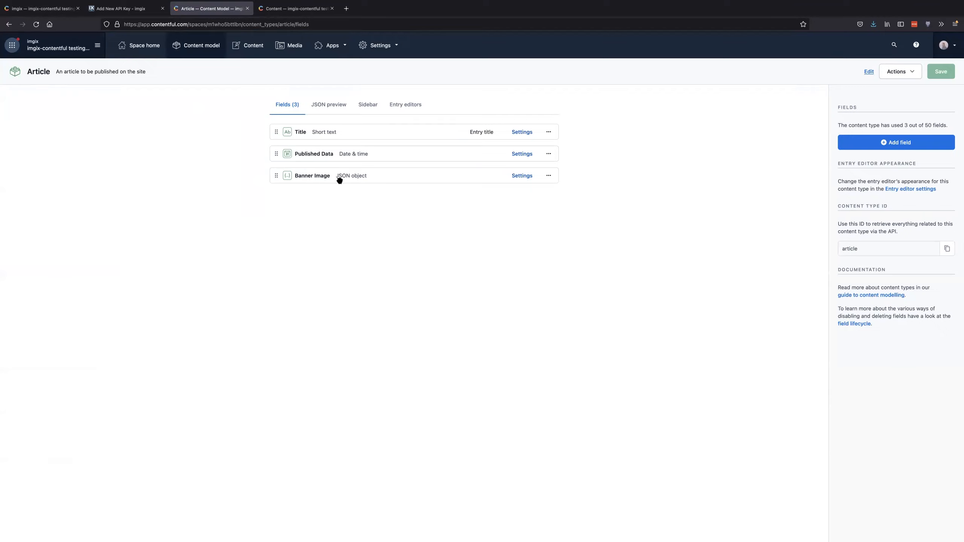
{"action": "left_click", "coordinate": [513, 178]}
{"action": "left_click", "coordinate": [611, 217]}
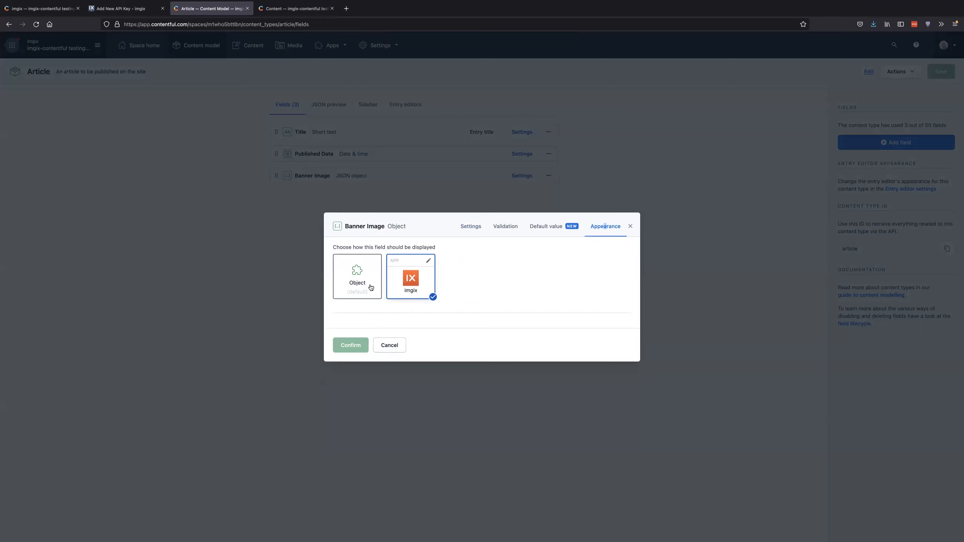
{"action": "left_click", "coordinate": [391, 345]}
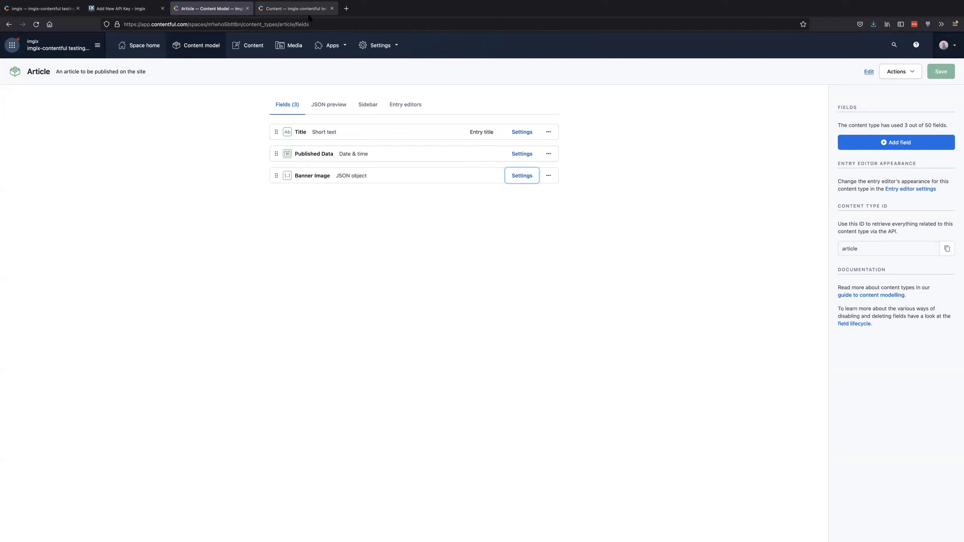
- Open the "Hello World!" Article entry and start adding an origin image to its Banner Image field
{"action": "left_click", "coordinate": [45, 68]}
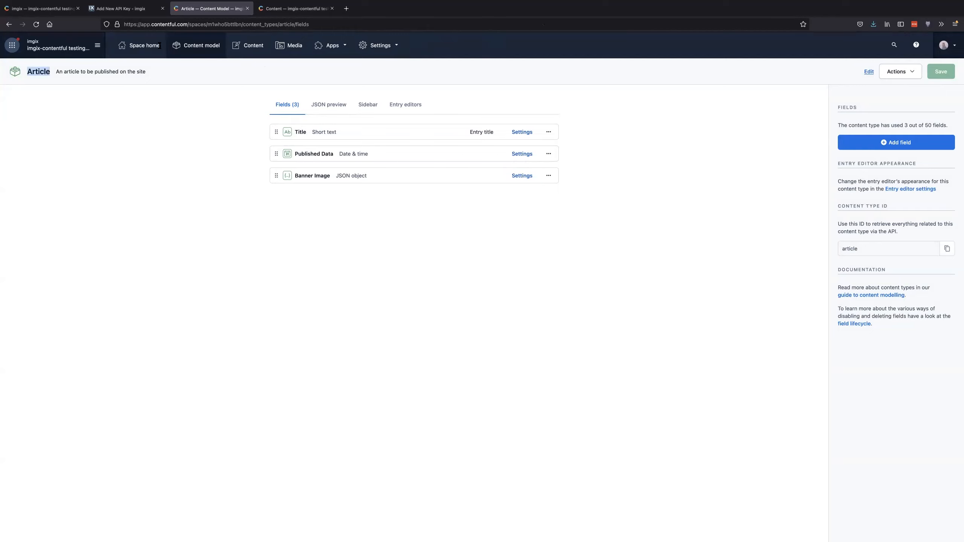
{"action": "left_click", "coordinate": [286, 9]}
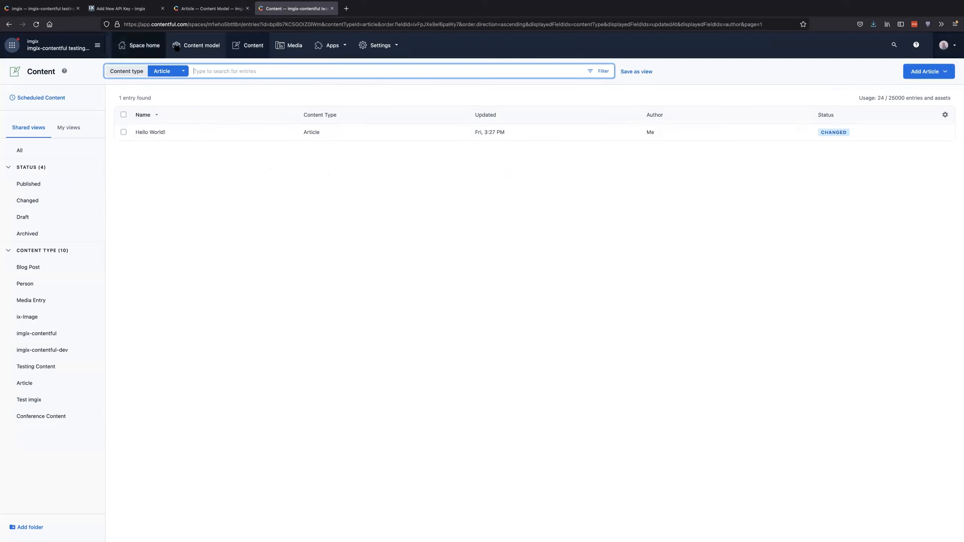
{"action": "left_click", "coordinate": [191, 138]}
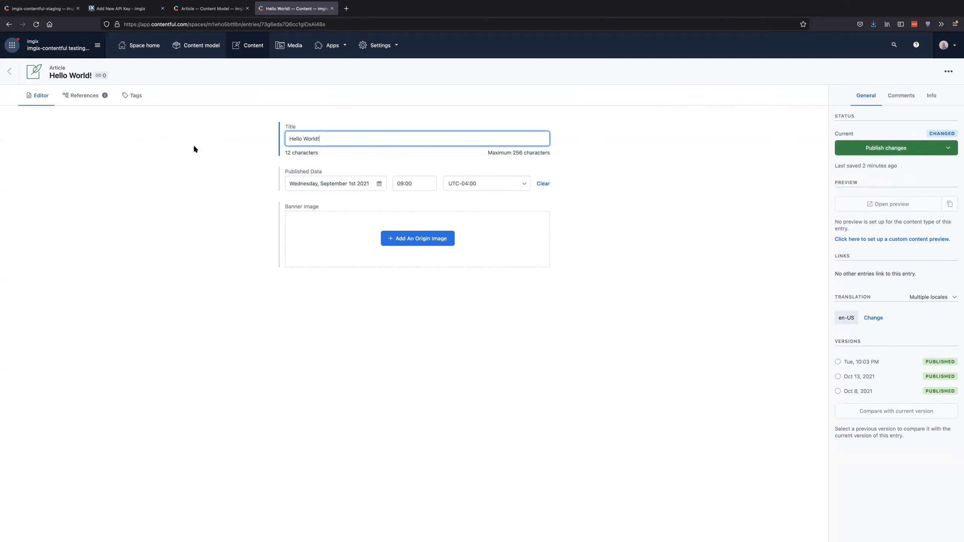
{"action": "left_click", "coordinate": [405, 246]}
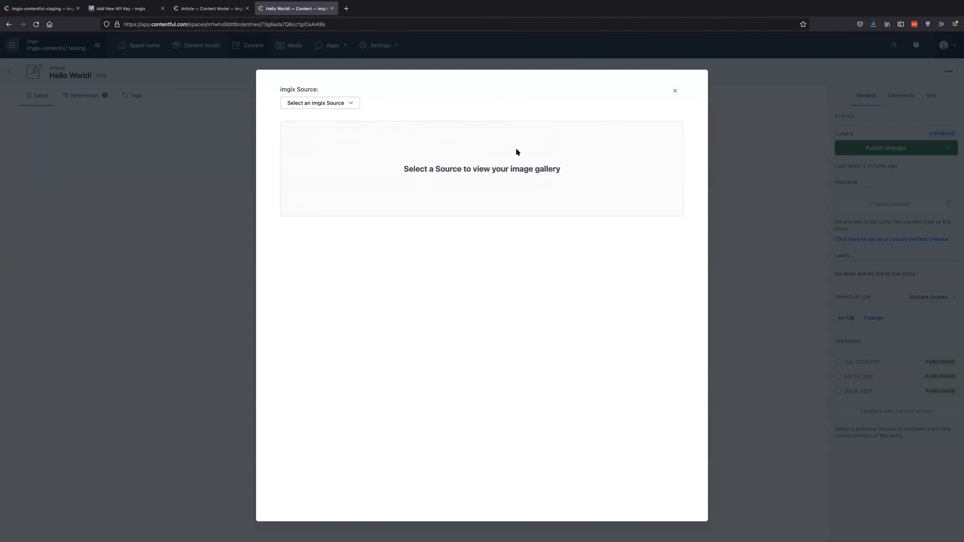
- Choose fourbottle as the imgix Source for the image gallery
{"action": "left_click", "coordinate": [481, 172]}
{"action": "left_click", "coordinate": [455, 173]}
{"action": "left_click", "coordinate": [318, 108]}
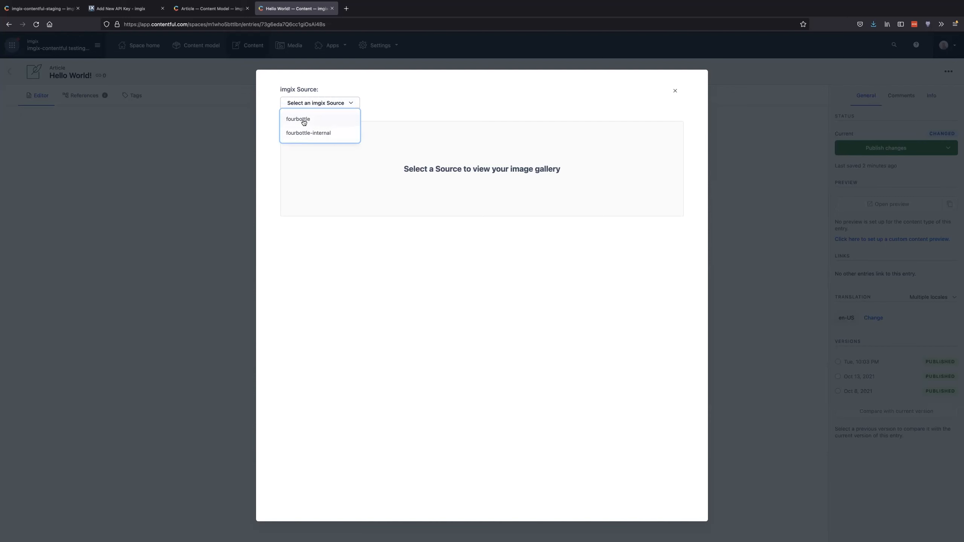
{"action": "left_click", "coordinate": [304, 120]}
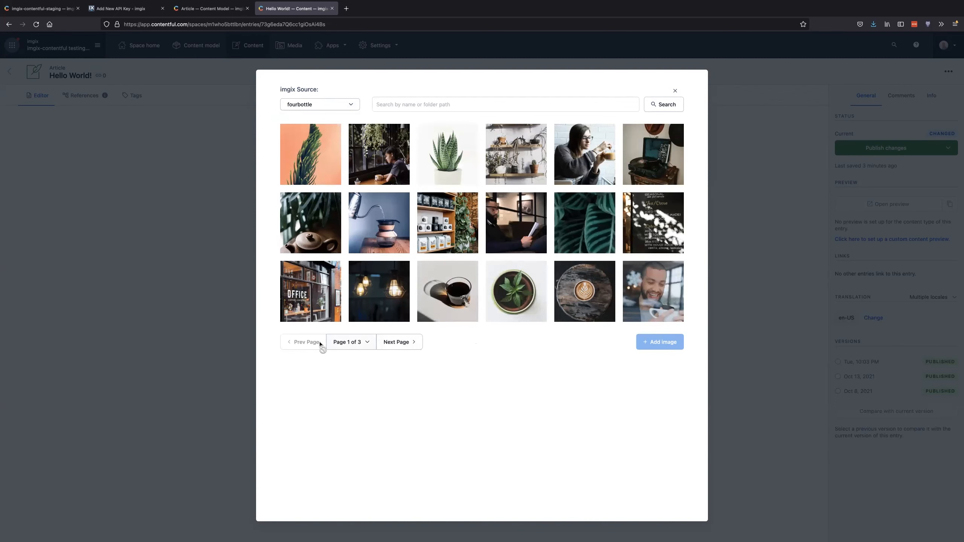
- Browse the fourbottle gallery to its second page and return to page 1
{"action": "left_click", "coordinate": [402, 344]}
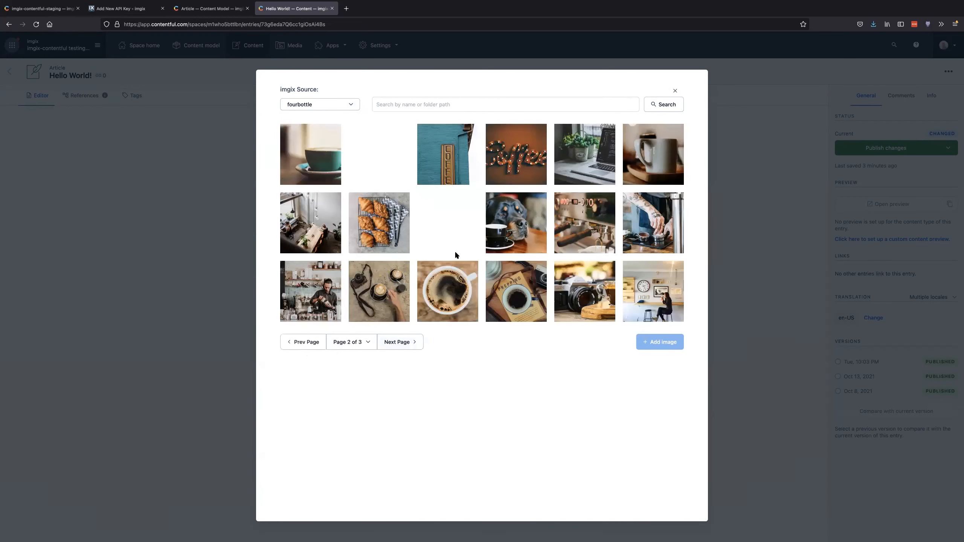
{"action": "left_click", "coordinate": [347, 342]}
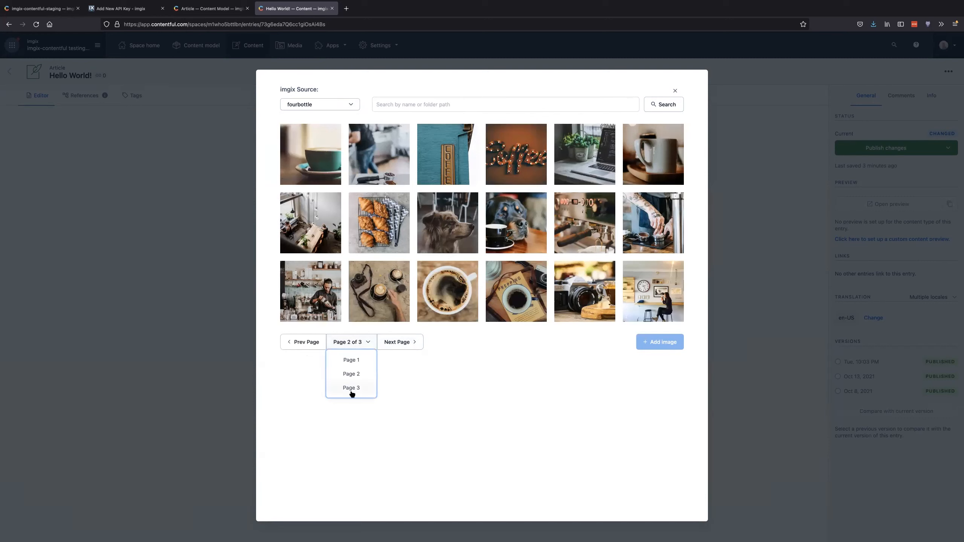
{"action": "left_click", "coordinate": [352, 359]}
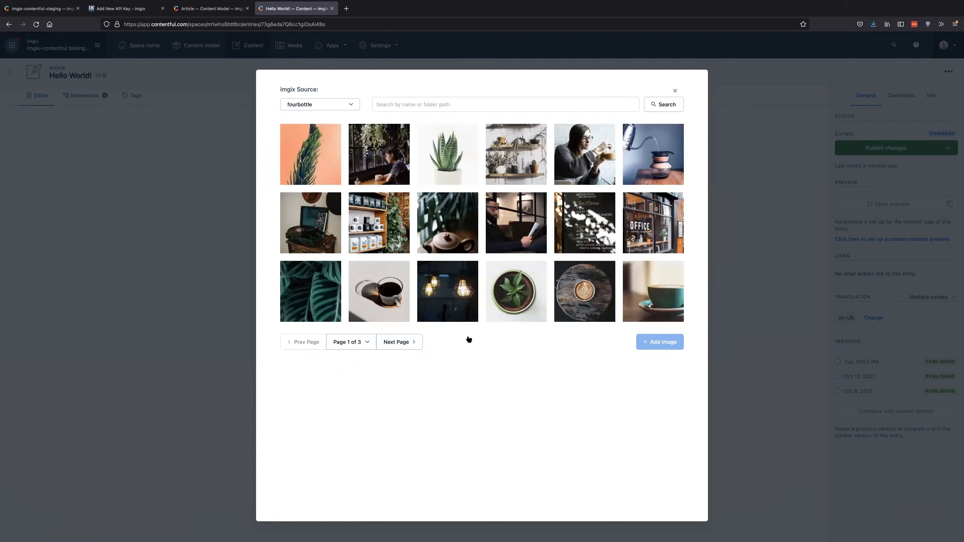
- Search the fourbottle gallery for "dog" and select the image of the dog beside a coffee cup
{"action": "left_click", "coordinate": [396, 104]}
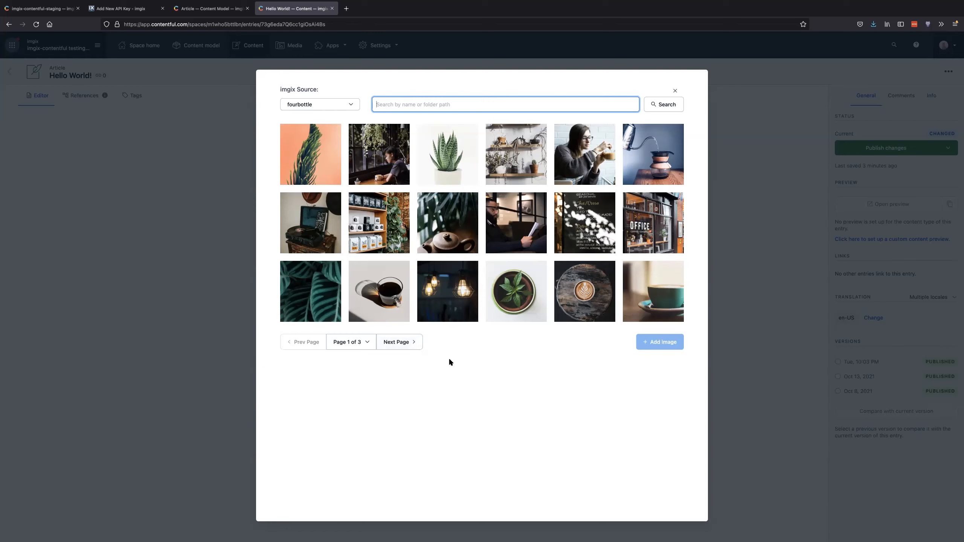
{"action": "type", "text": "dog"}
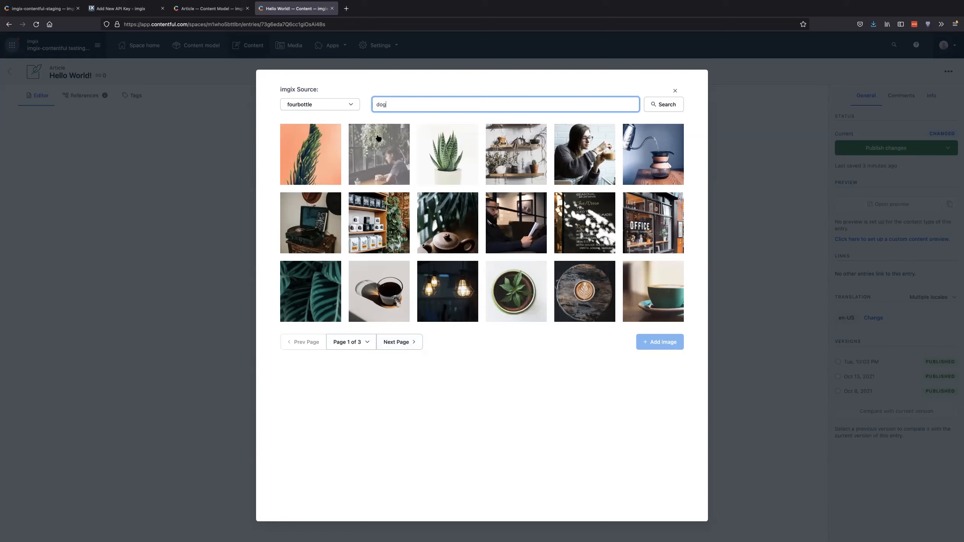
{"action": "left_click", "coordinate": [665, 109]}
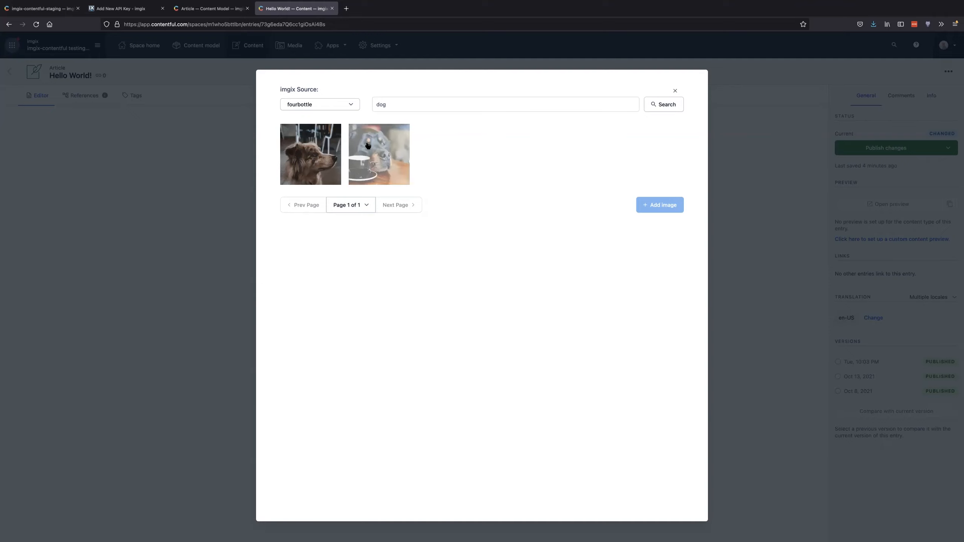
{"action": "left_click", "coordinate": [398, 163]}
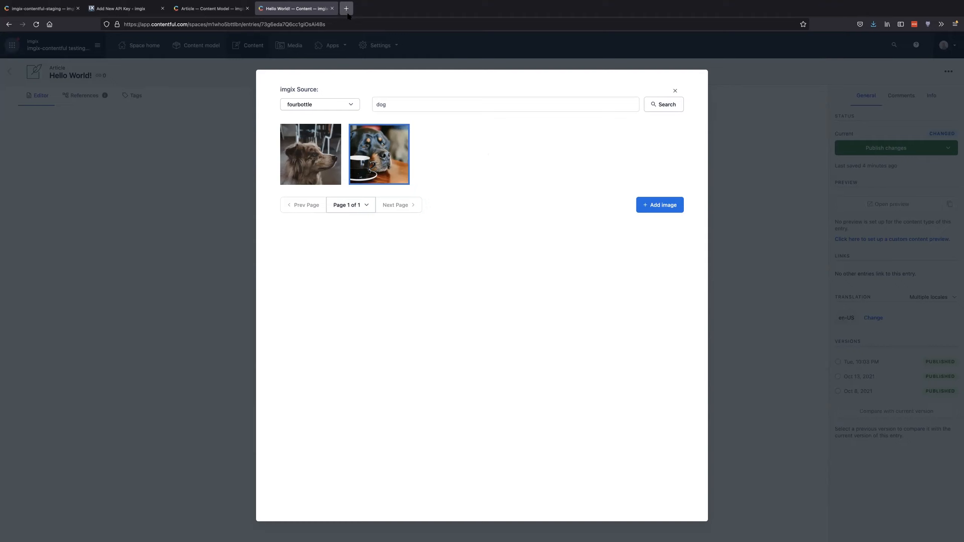
- Switch to the imgix dashboard's image list and inspect the tags and category options of heroes/dog-coffee.jpg without saving a category
{"action": "left_click", "coordinate": [144, 54]}
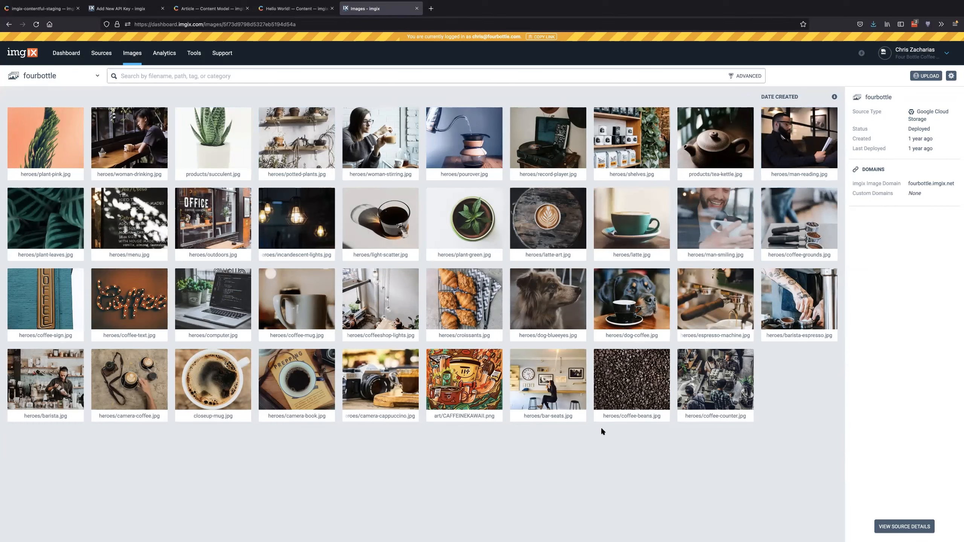
{"action": "left_click", "coordinate": [632, 300]}
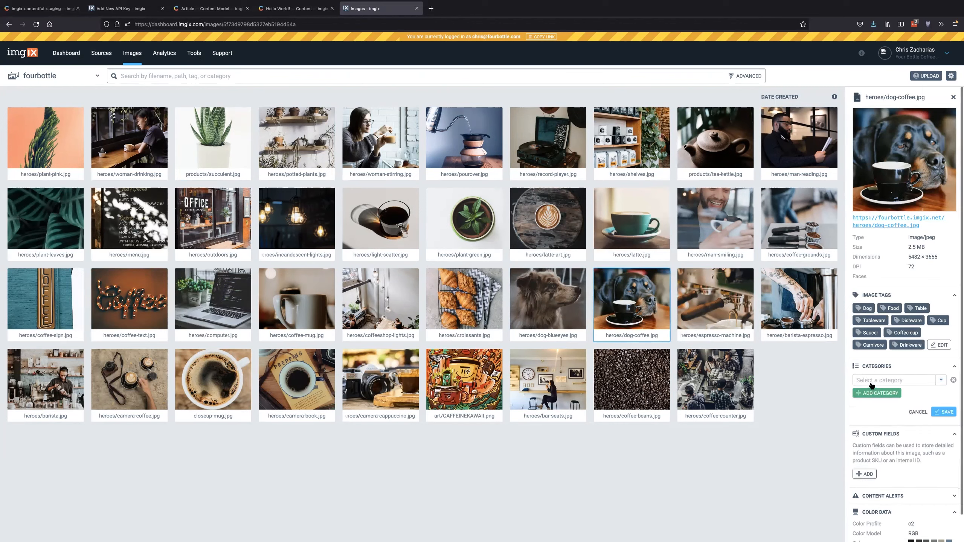
{"action": "type", "text": "Dog"}
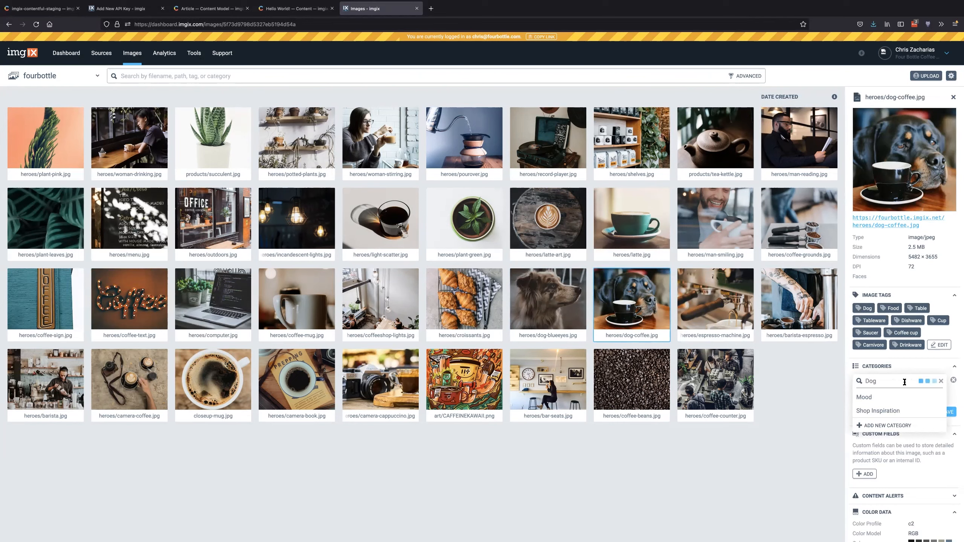
{"action": "left_click", "coordinate": [940, 381]}
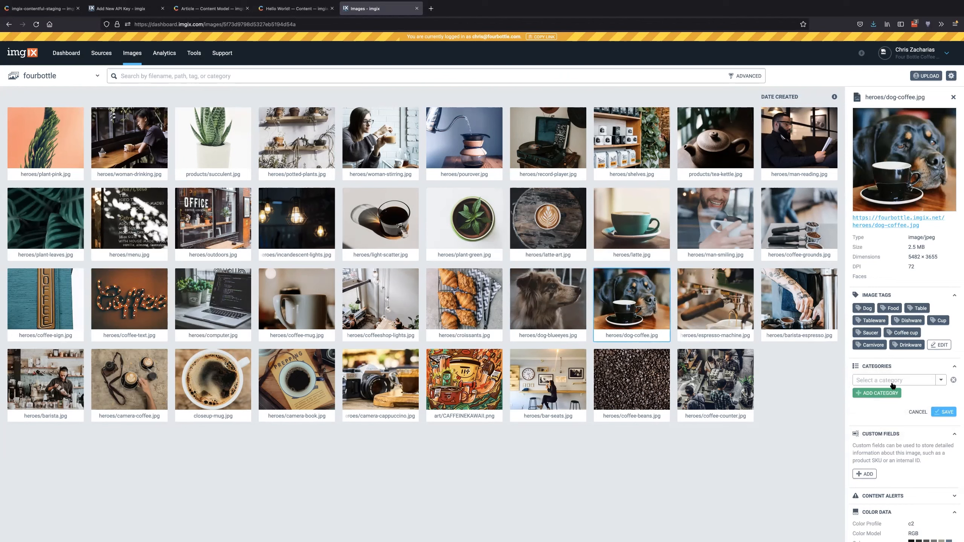
{"action": "left_click", "coordinate": [915, 411]}
- Search the fourbottle source's images in the dashboard for "Coffee" and review the matching images
{"action": "left_click", "coordinate": [537, 73]}
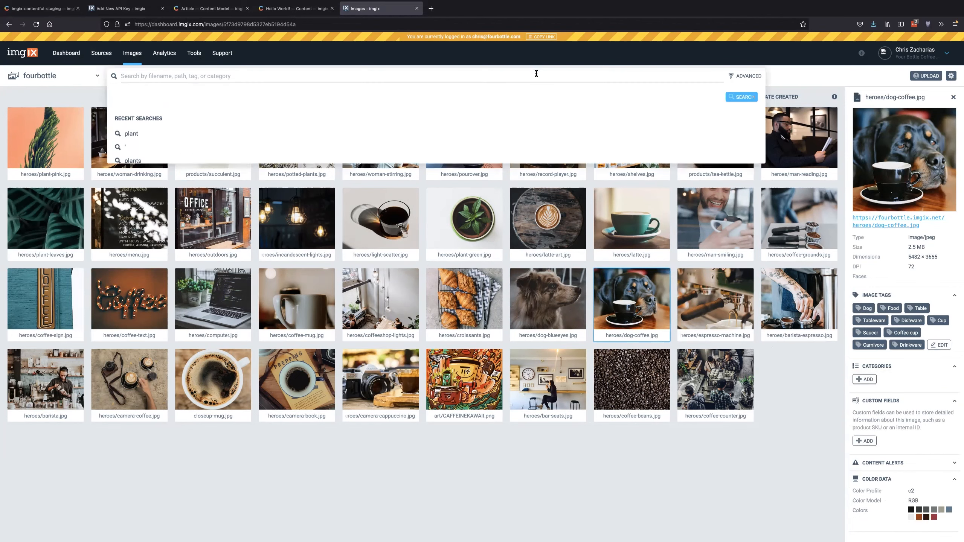
{"action": "type", "text": "Table"}
{"action": "key", "text": "alt+BackSpace"}
{"action": "type", "text": "V"}
{"action": "key", "text": "BackSpace"}
{"action": "type", "text": "Coffee"}
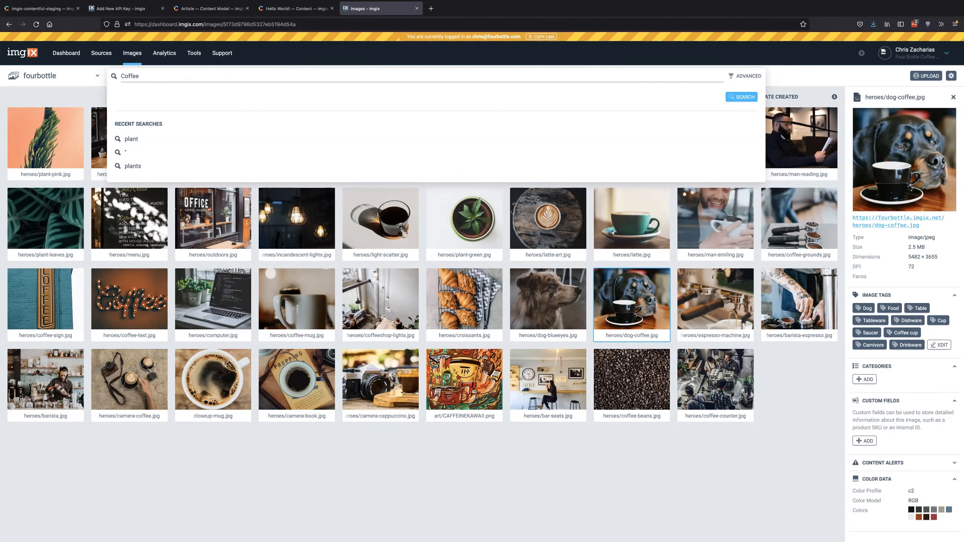
{"action": "key", "text": "Return"}
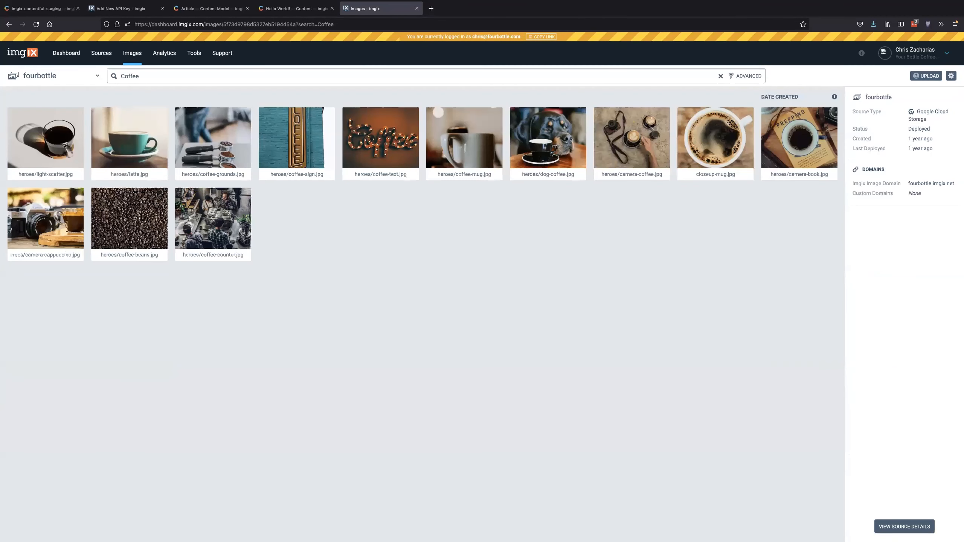
{"action": "left_click", "coordinate": [358, 77]}
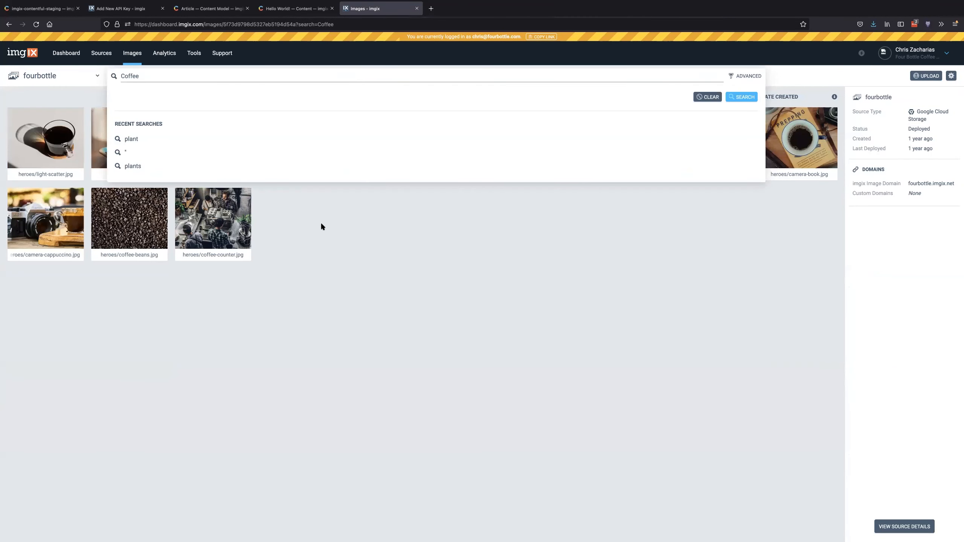
{"action": "left_click", "coordinate": [351, 215]}
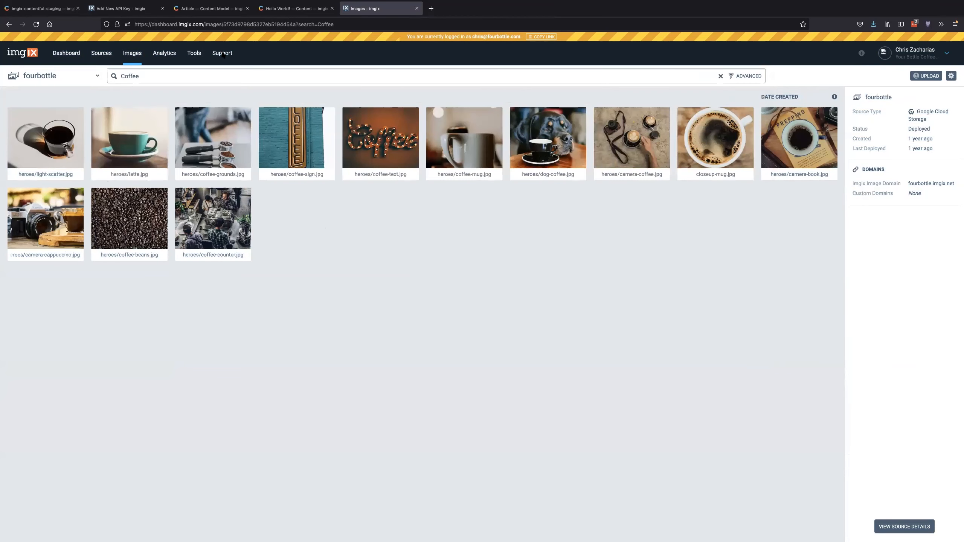
- Switch back to the "Hello World!" entry in Contentful and search its fourbottle gallery for "table"
{"action": "left_click", "coordinate": [210, 8]}
{"action": "left_click", "coordinate": [294, 8]}
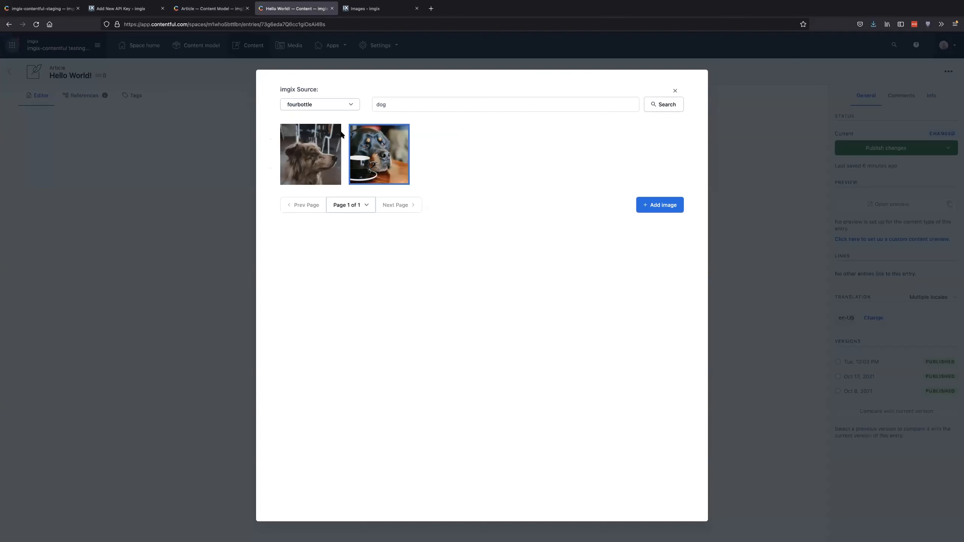
{"action": "left_click", "coordinate": [399, 104]}
{"action": "key", "text": "ctrl+a"}
{"action": "type", "text": "table"}
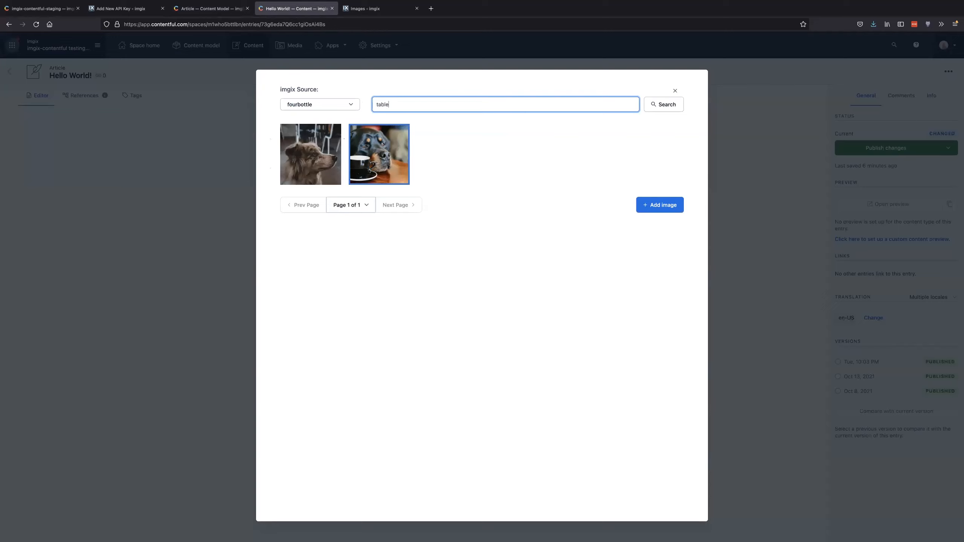
{"action": "key", "text": "Return"}
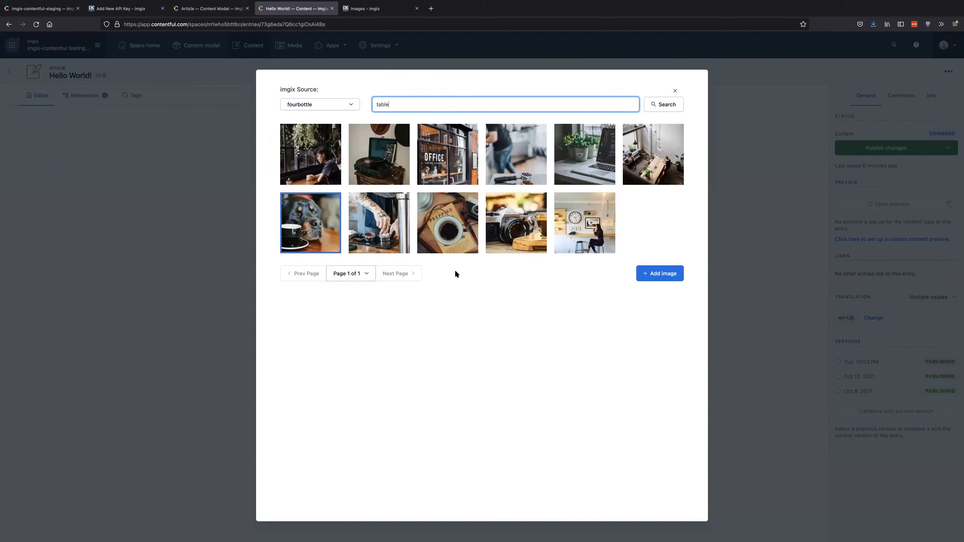
- Add the image of the dog beside a coffee cup to the Banner Image field and publish the entry's changes
{"action": "left_click", "coordinate": [324, 230]}
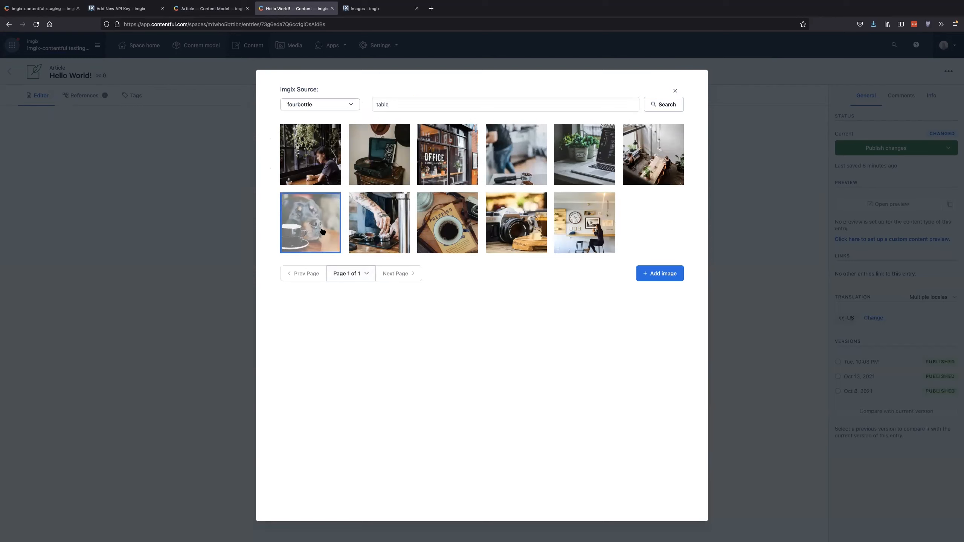
{"action": "left_click", "coordinate": [388, 244]}
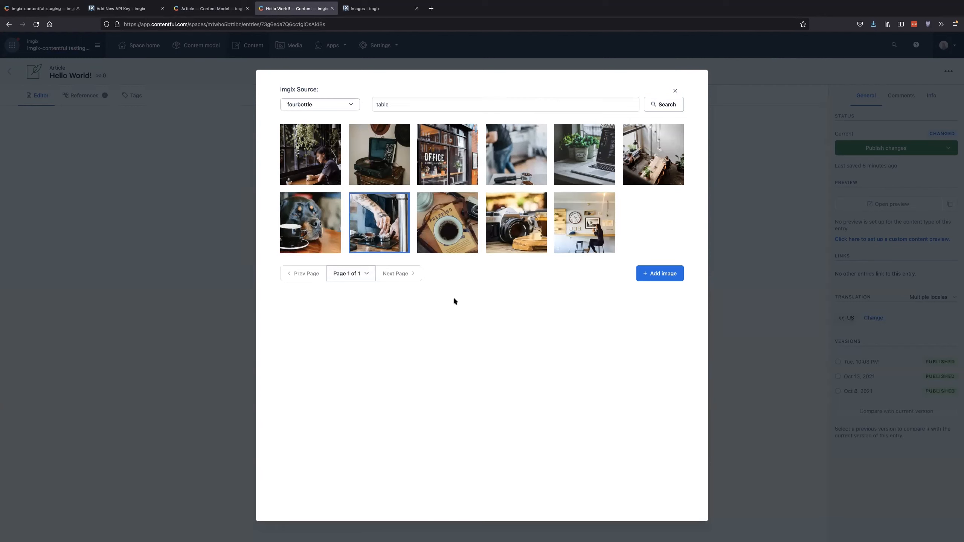
{"action": "left_click", "coordinate": [310, 223]}
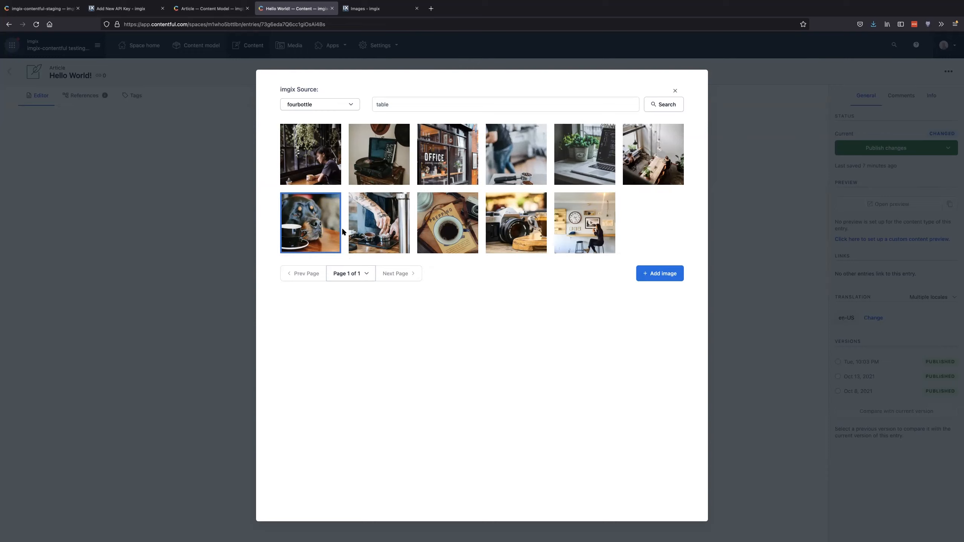
{"action": "left_click", "coordinate": [661, 274]}
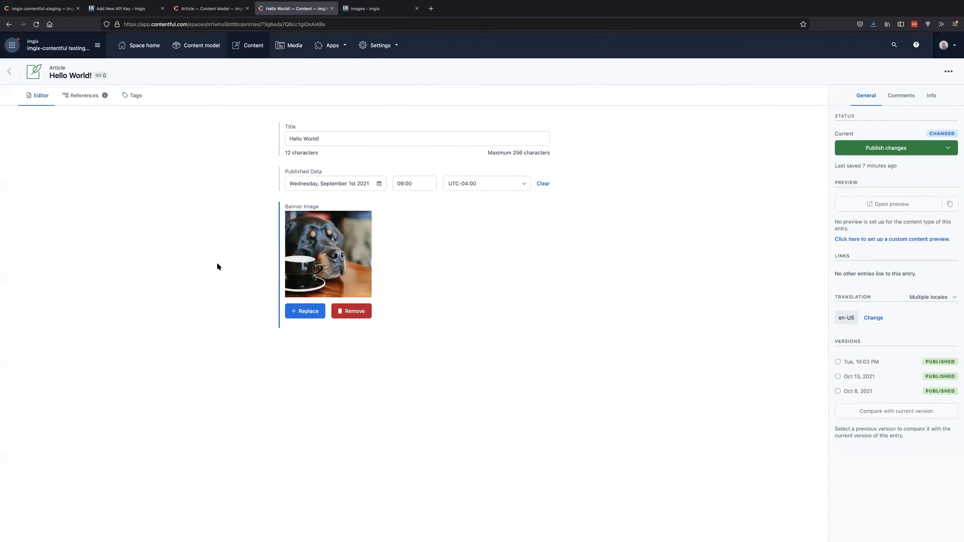
{"action": "left_click", "coordinate": [861, 147]}
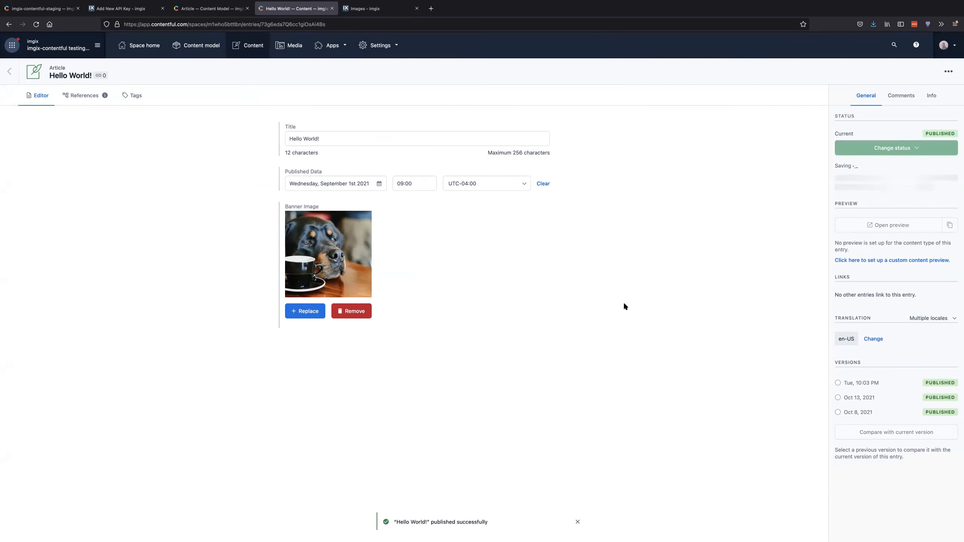